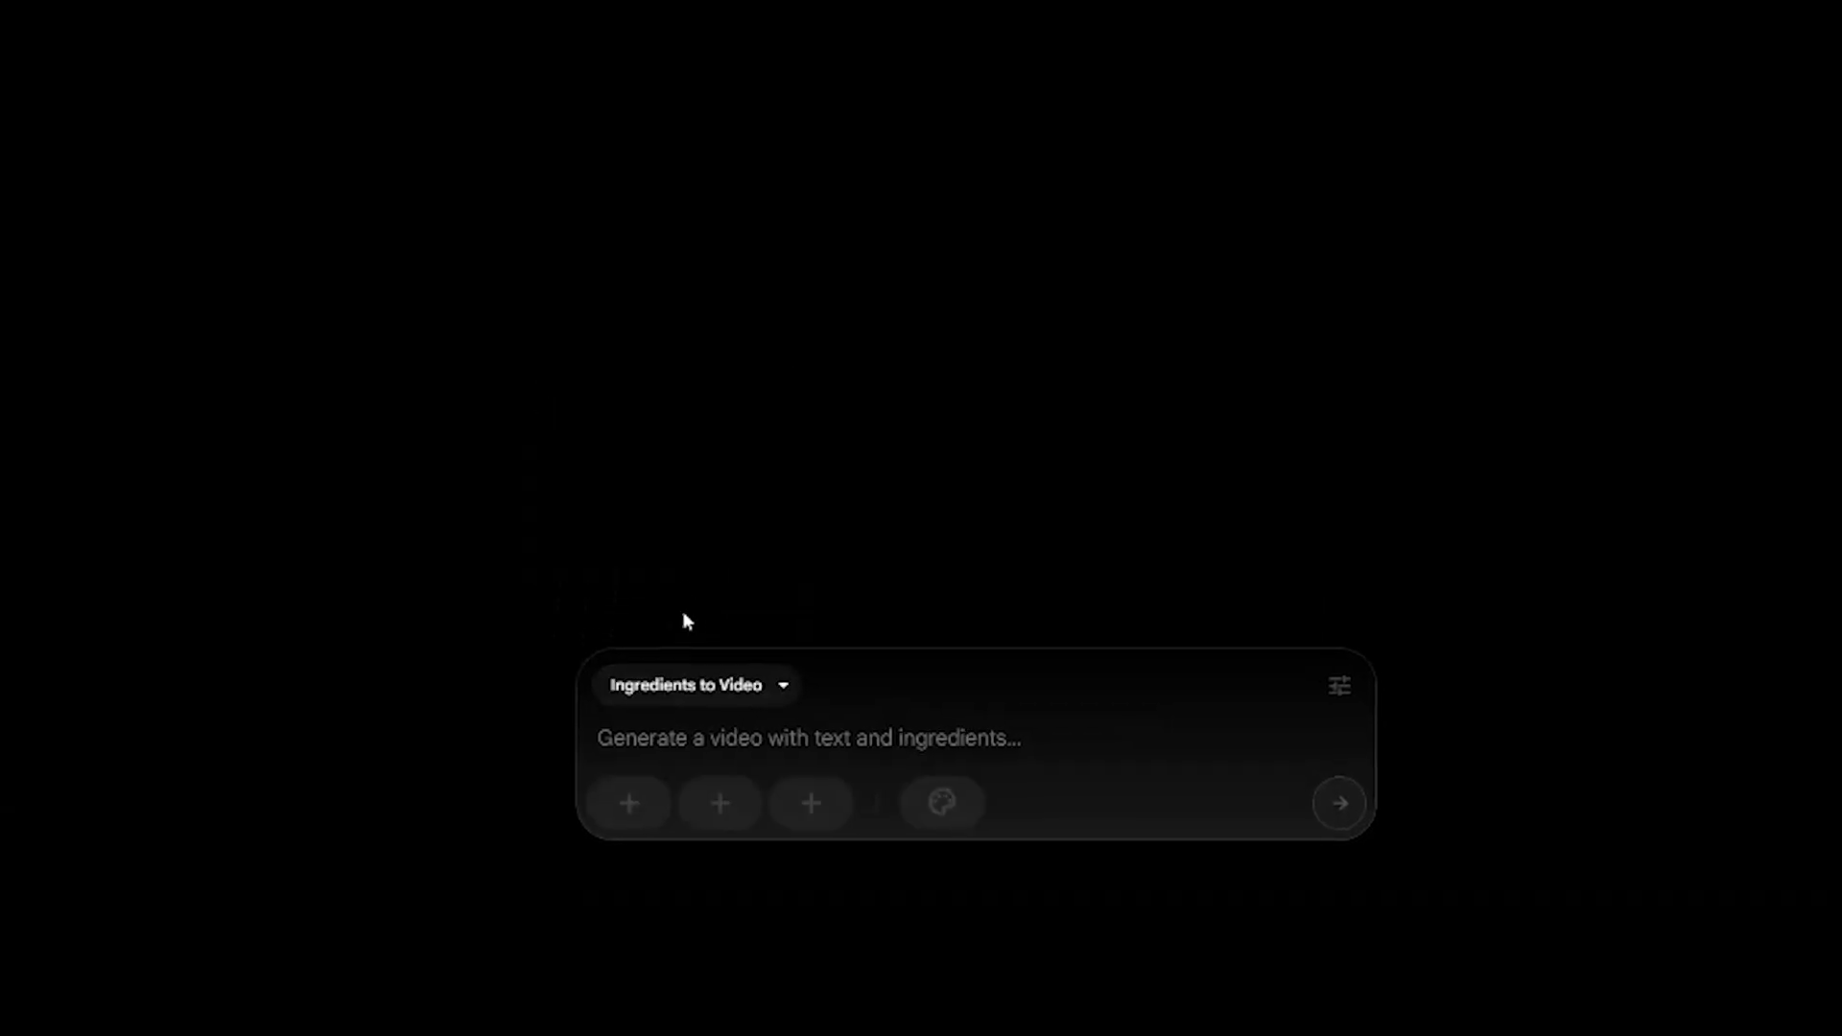
Upload worth-and-co-chair.jpg as a cropped ingredient and browse the resulting gray armchair showroom clips.
{"action": "left_click", "coordinate": [629, 802]}
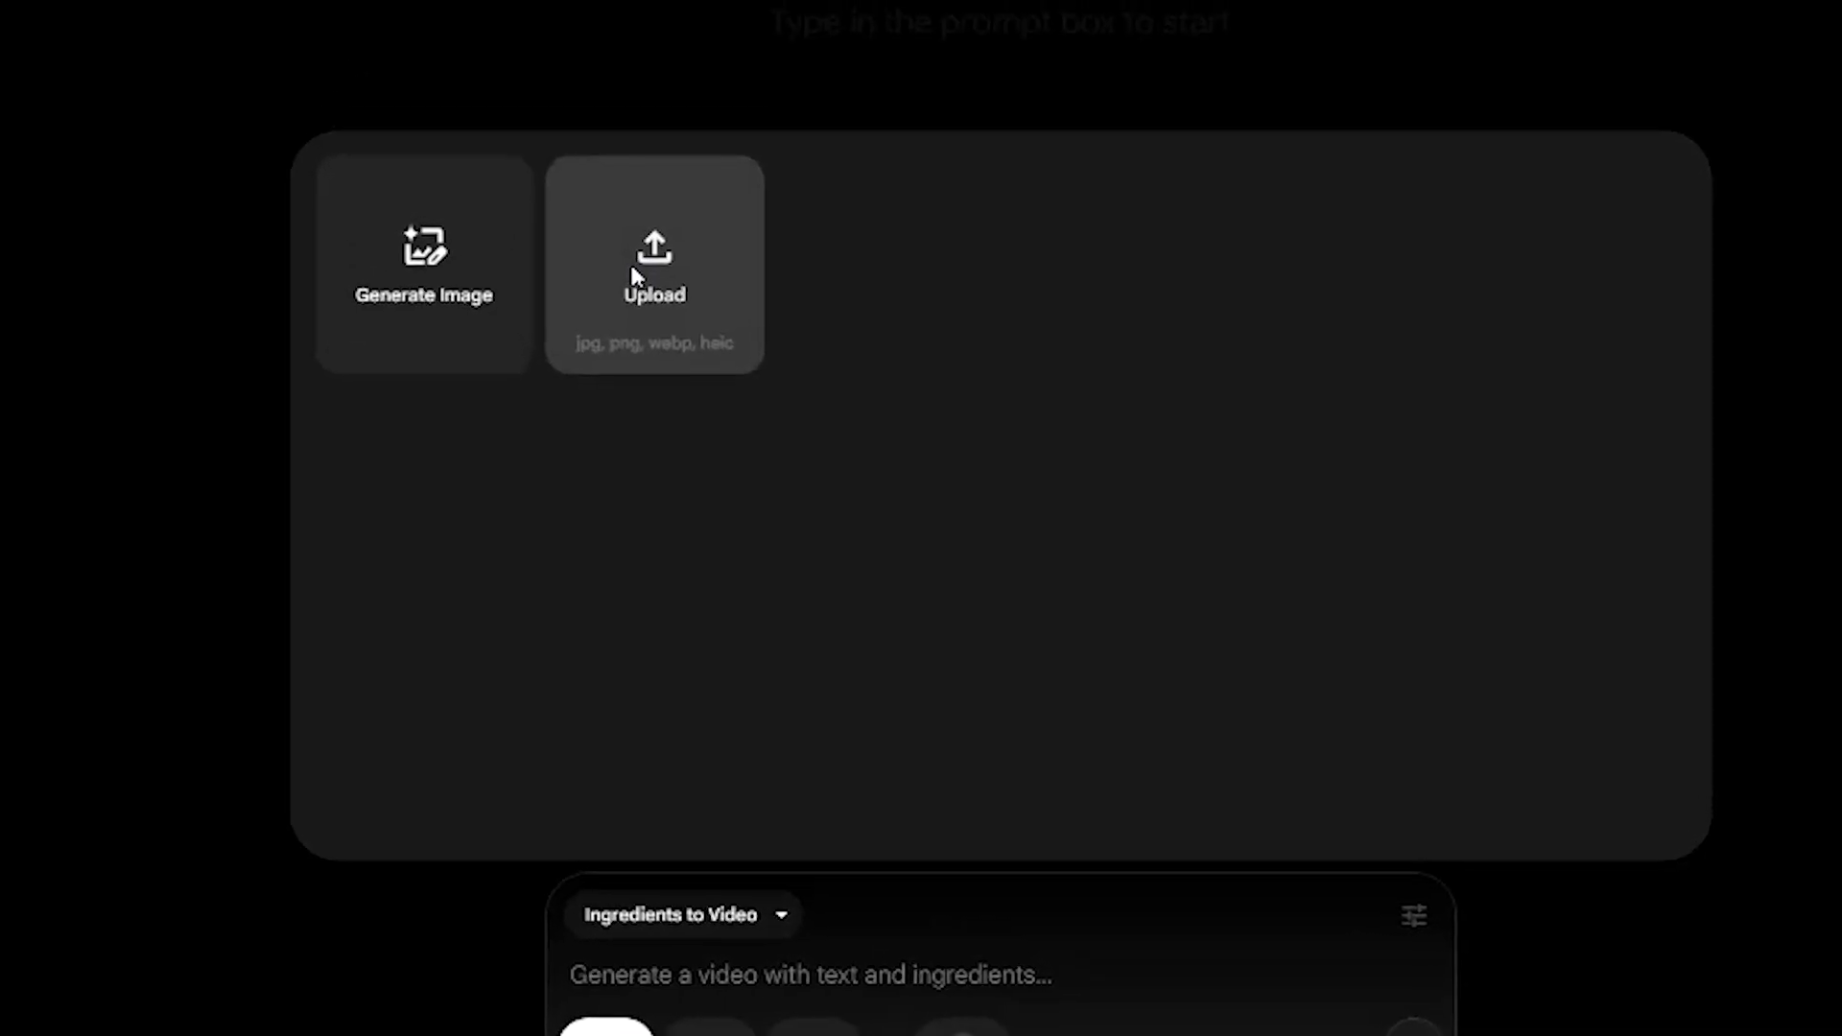
{"action": "left_click", "coordinate": [664, 201]}
{"action": "double_click", "coordinate": [789, 216]}
{"action": "left_click", "coordinate": [769, 731]}
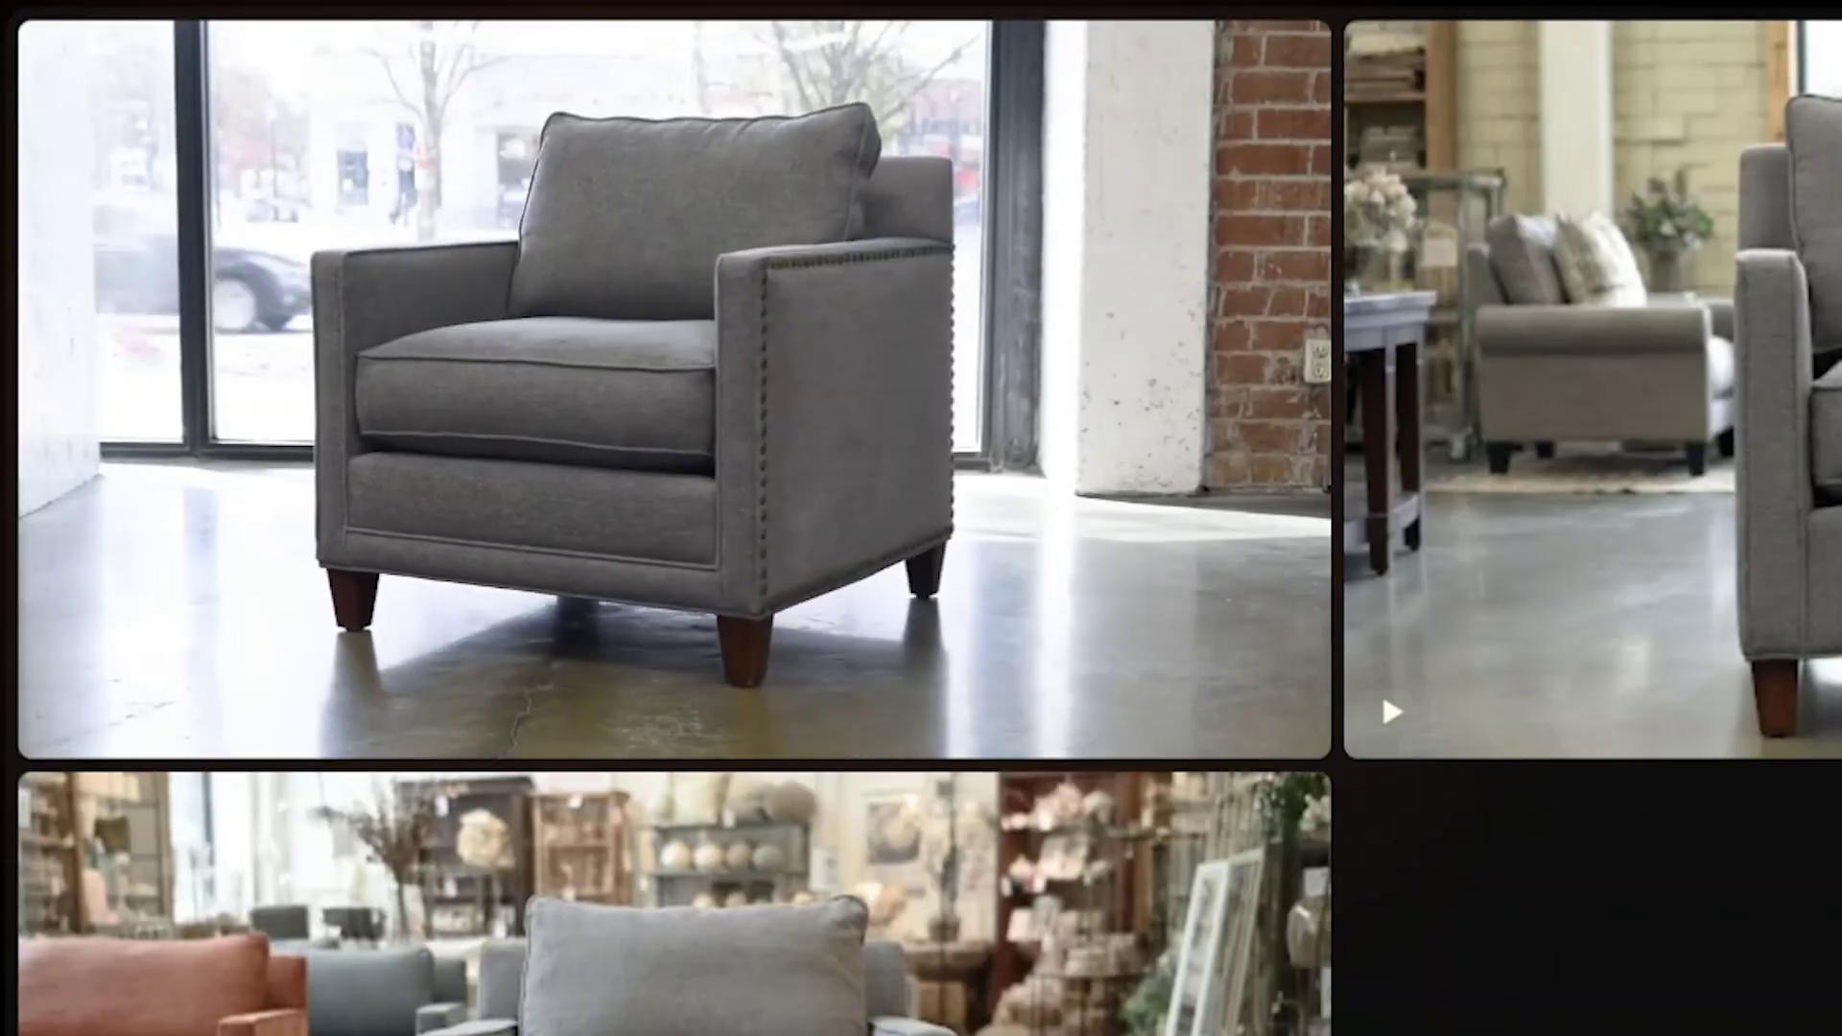
{"action": "scroll", "coordinate": [1653, 826], "scroll_direction": "down", "scroll_amount": 6}
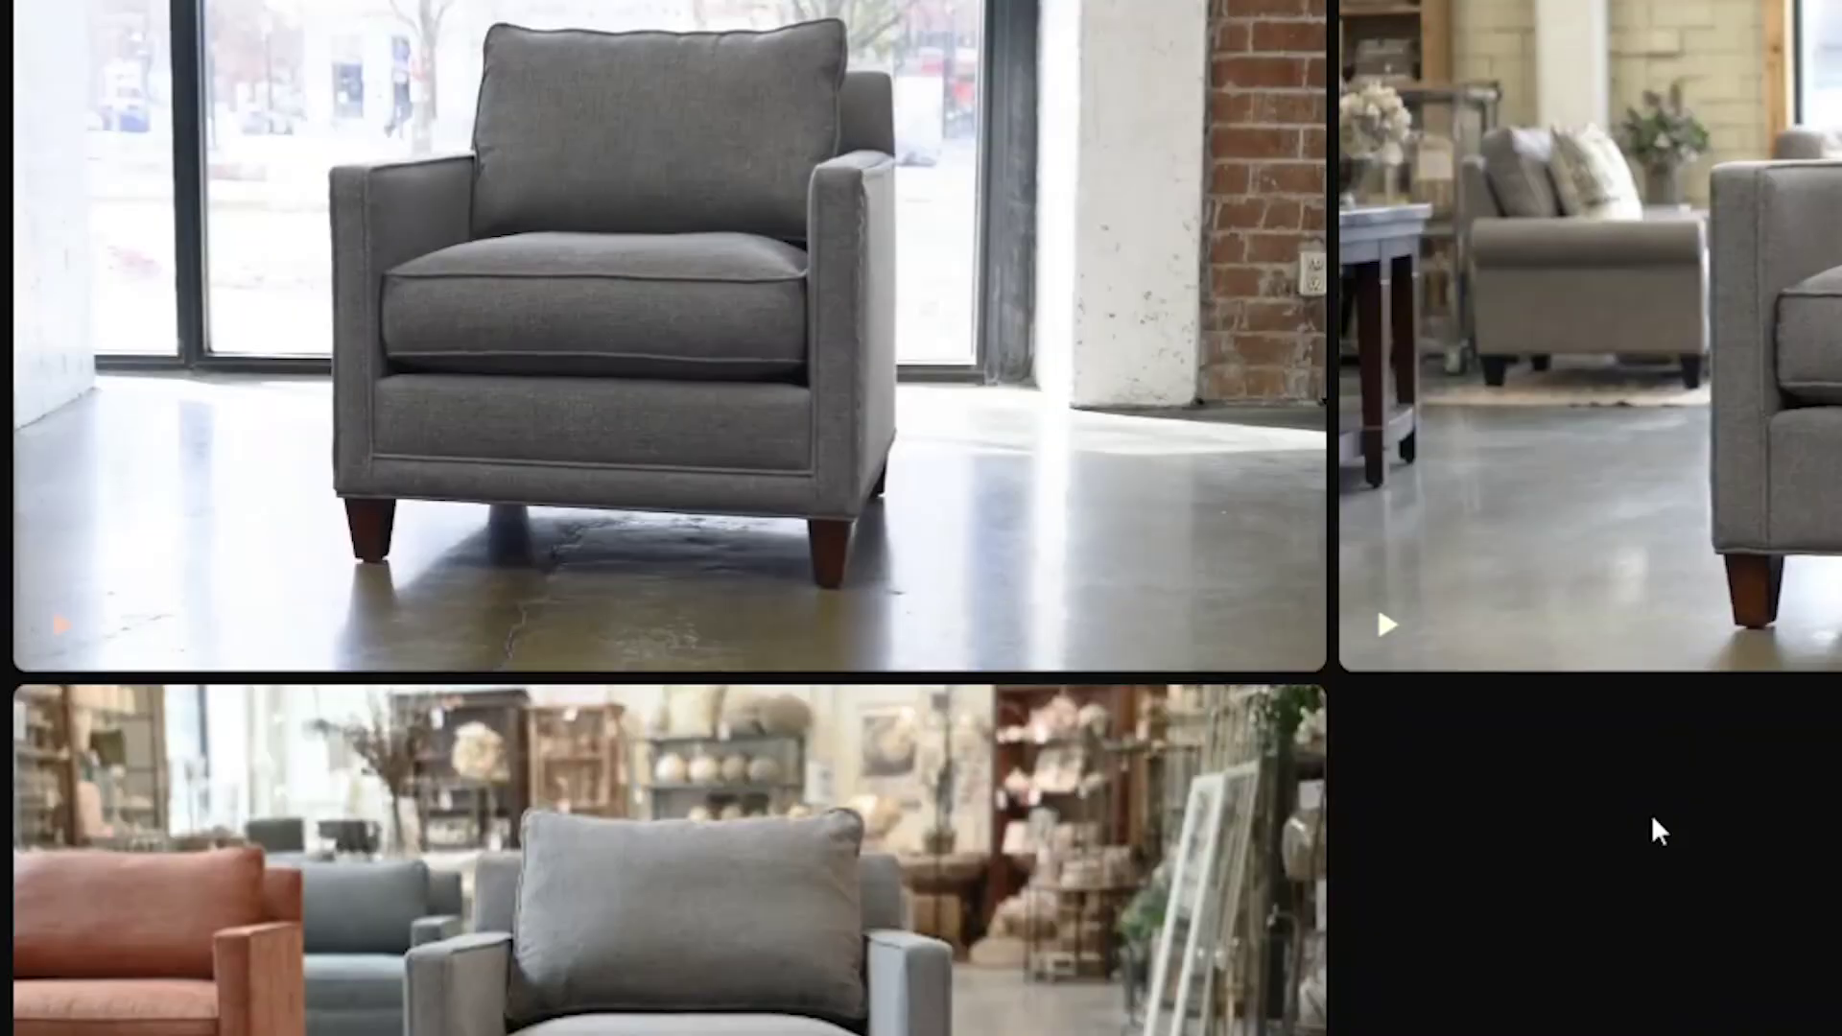
{"action": "mouse_move", "coordinate": [53, 822]}
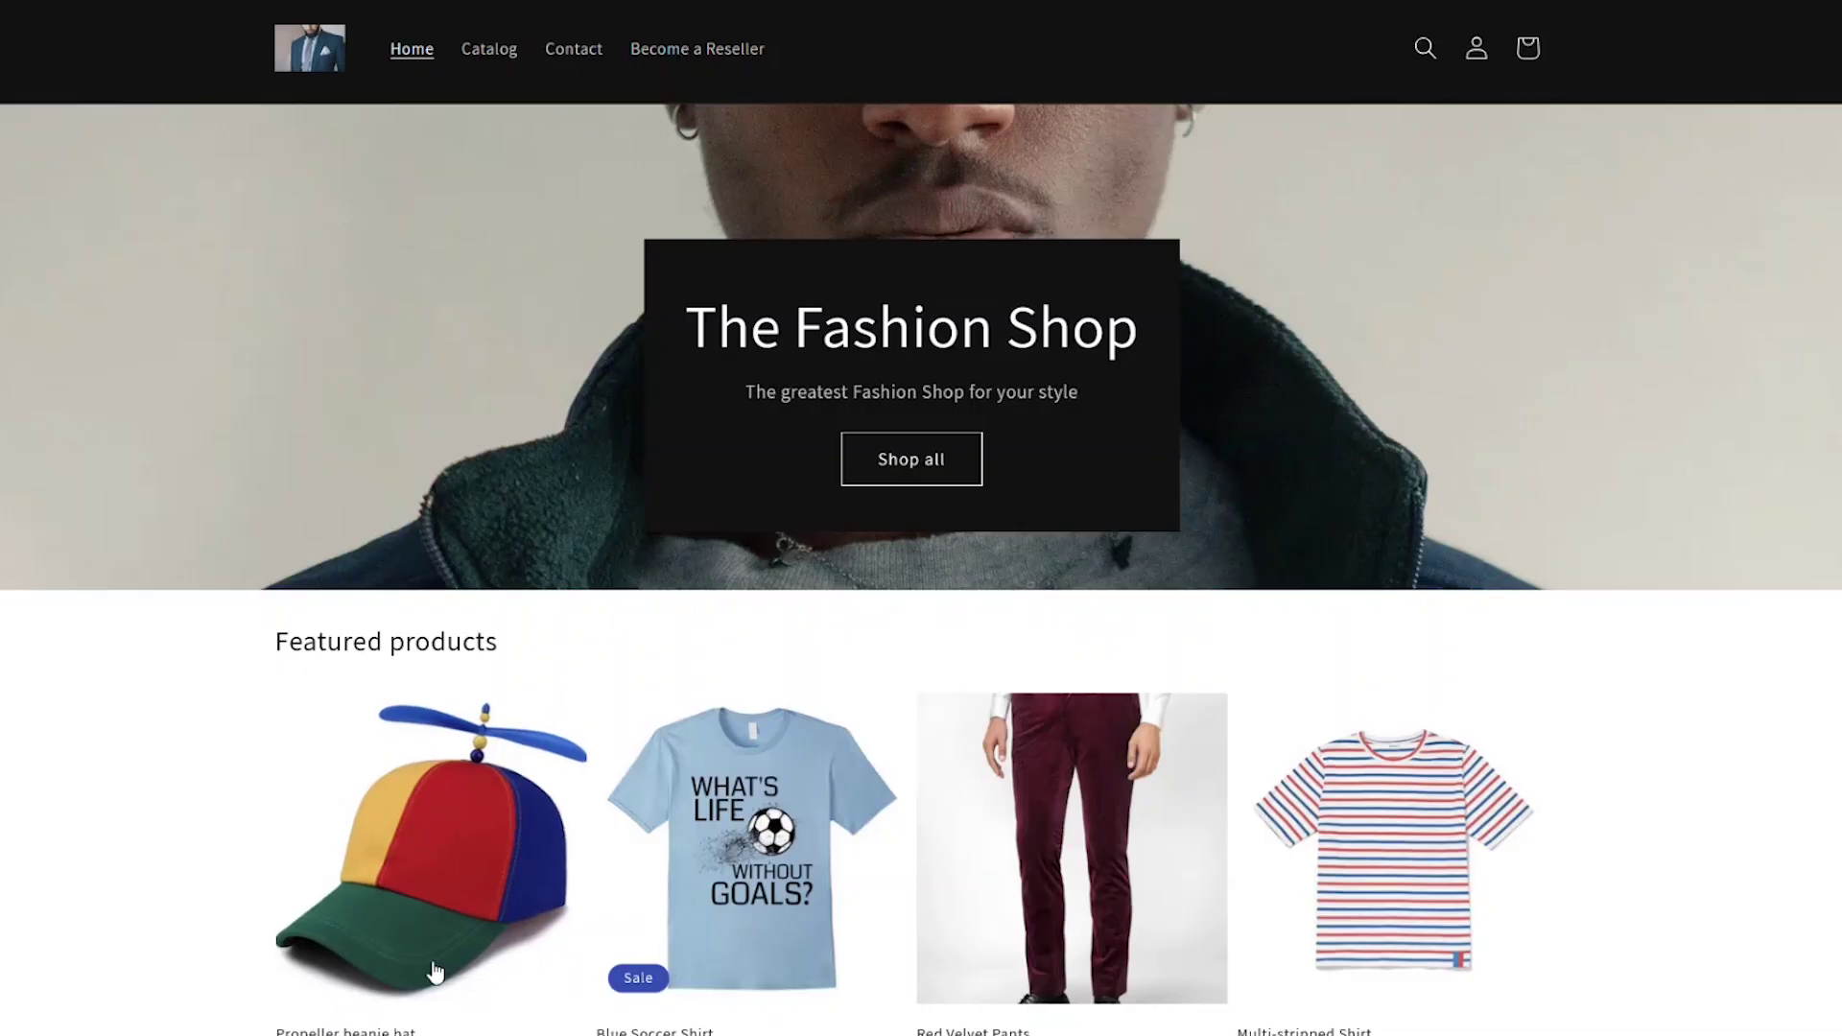
Find the Sunrise Integration T-Shirt in Black in the store catalog and view its image enlarged.
{"action": "scroll", "coordinate": [921, 518], "scroll_direction": "down", "scroll_amount": 15}
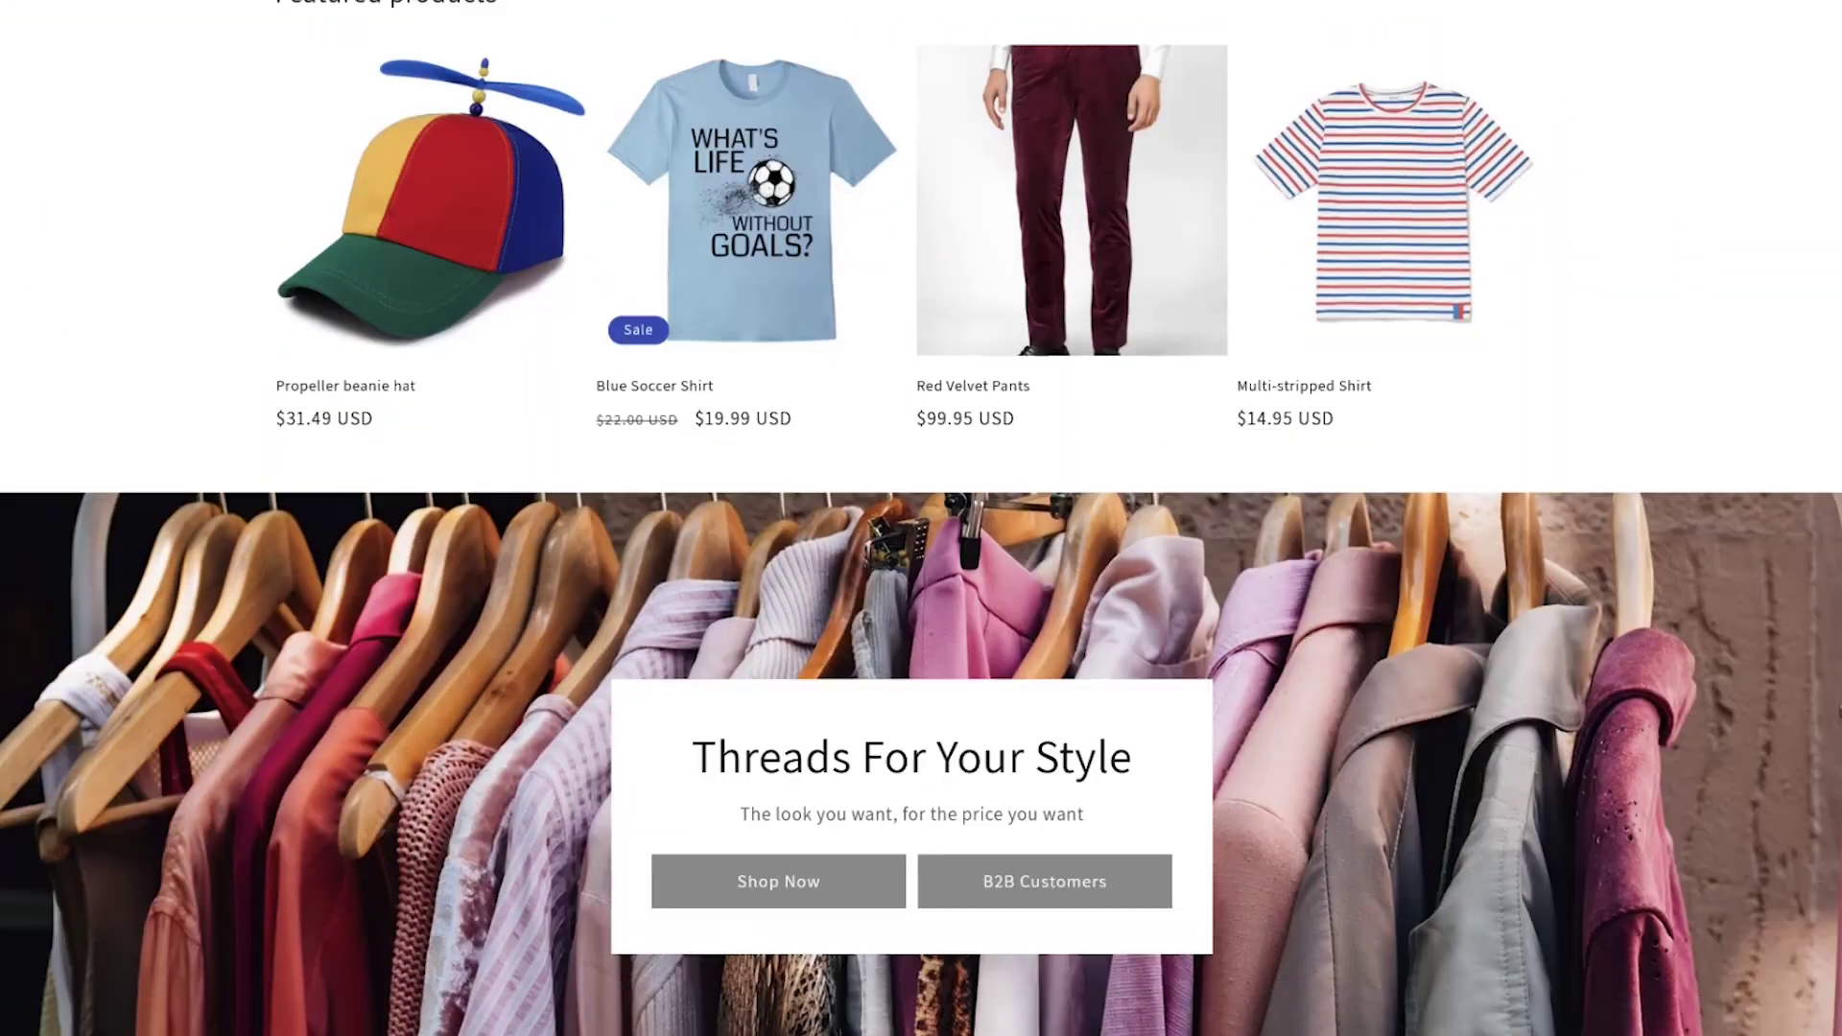
{"action": "scroll", "coordinate": [920, 518], "scroll_direction": "up", "scroll_amount": 14}
{"action": "scroll", "coordinate": [583, 88], "scroll_direction": "up", "scroll_amount": 1}
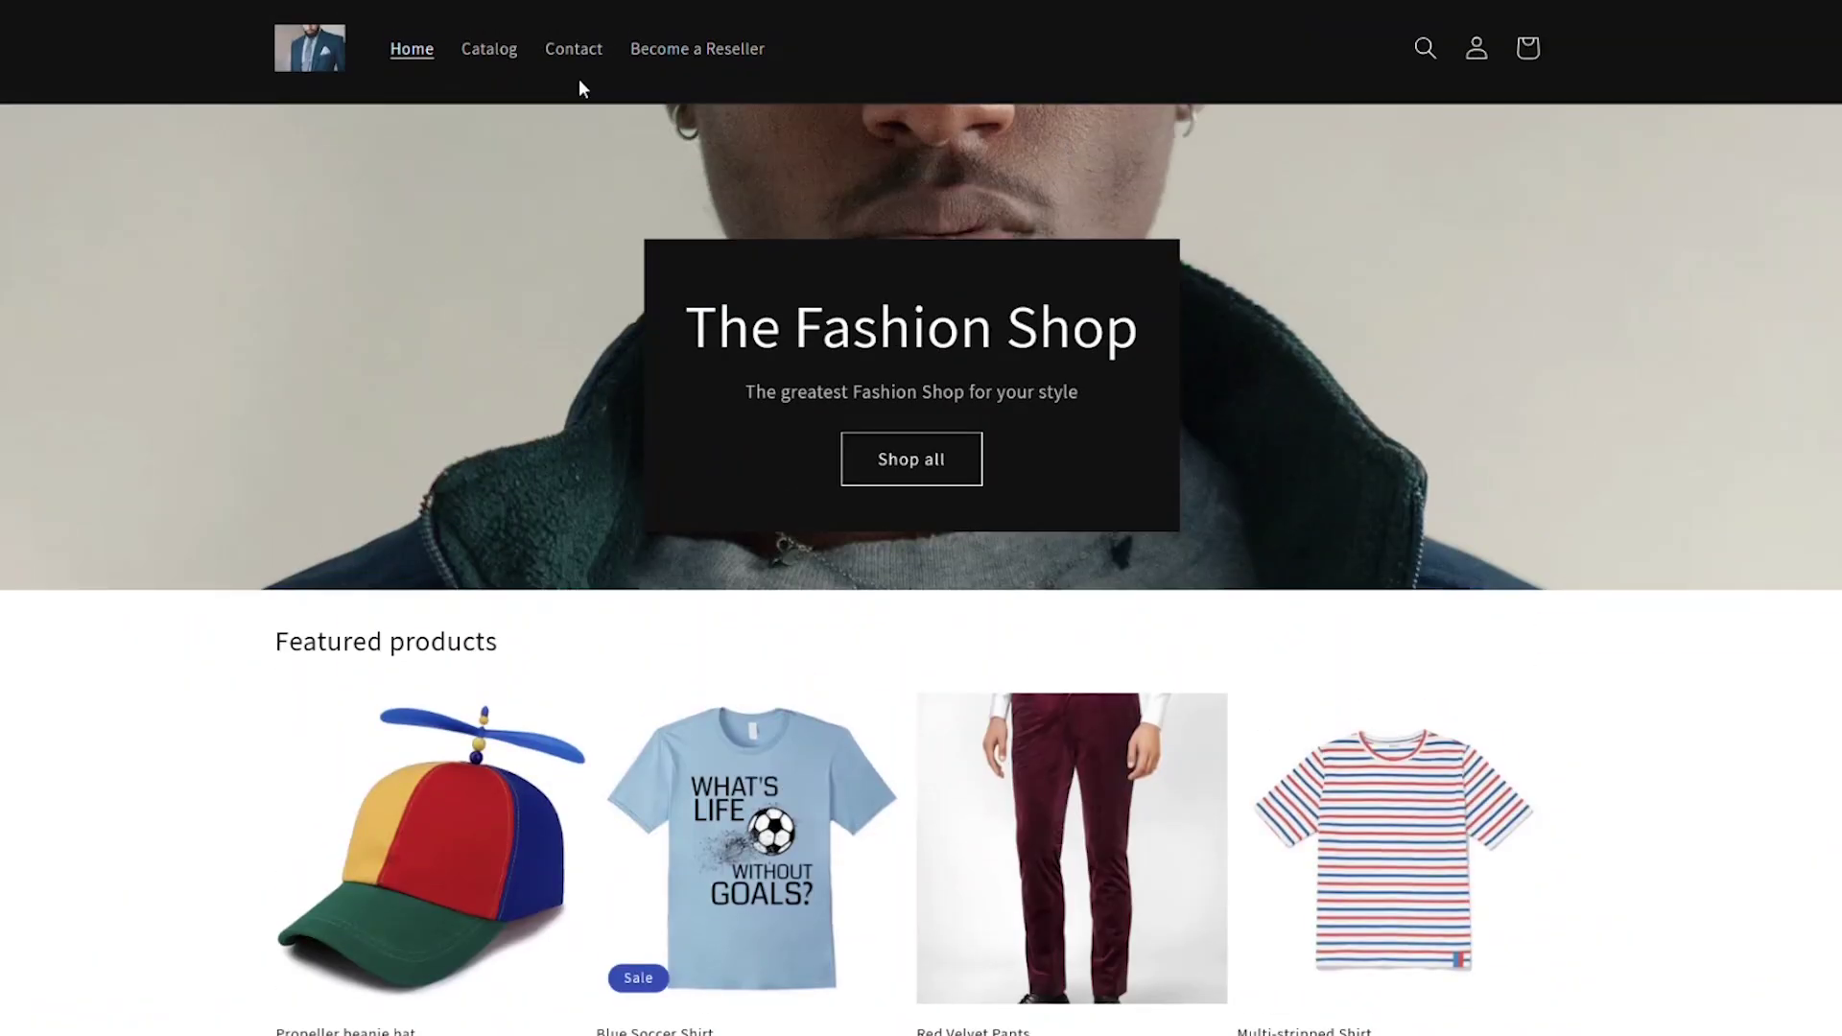
{"action": "left_click", "coordinate": [487, 67]}
{"action": "scroll", "coordinate": [1673, 509], "scroll_direction": "down", "scroll_amount": 8}
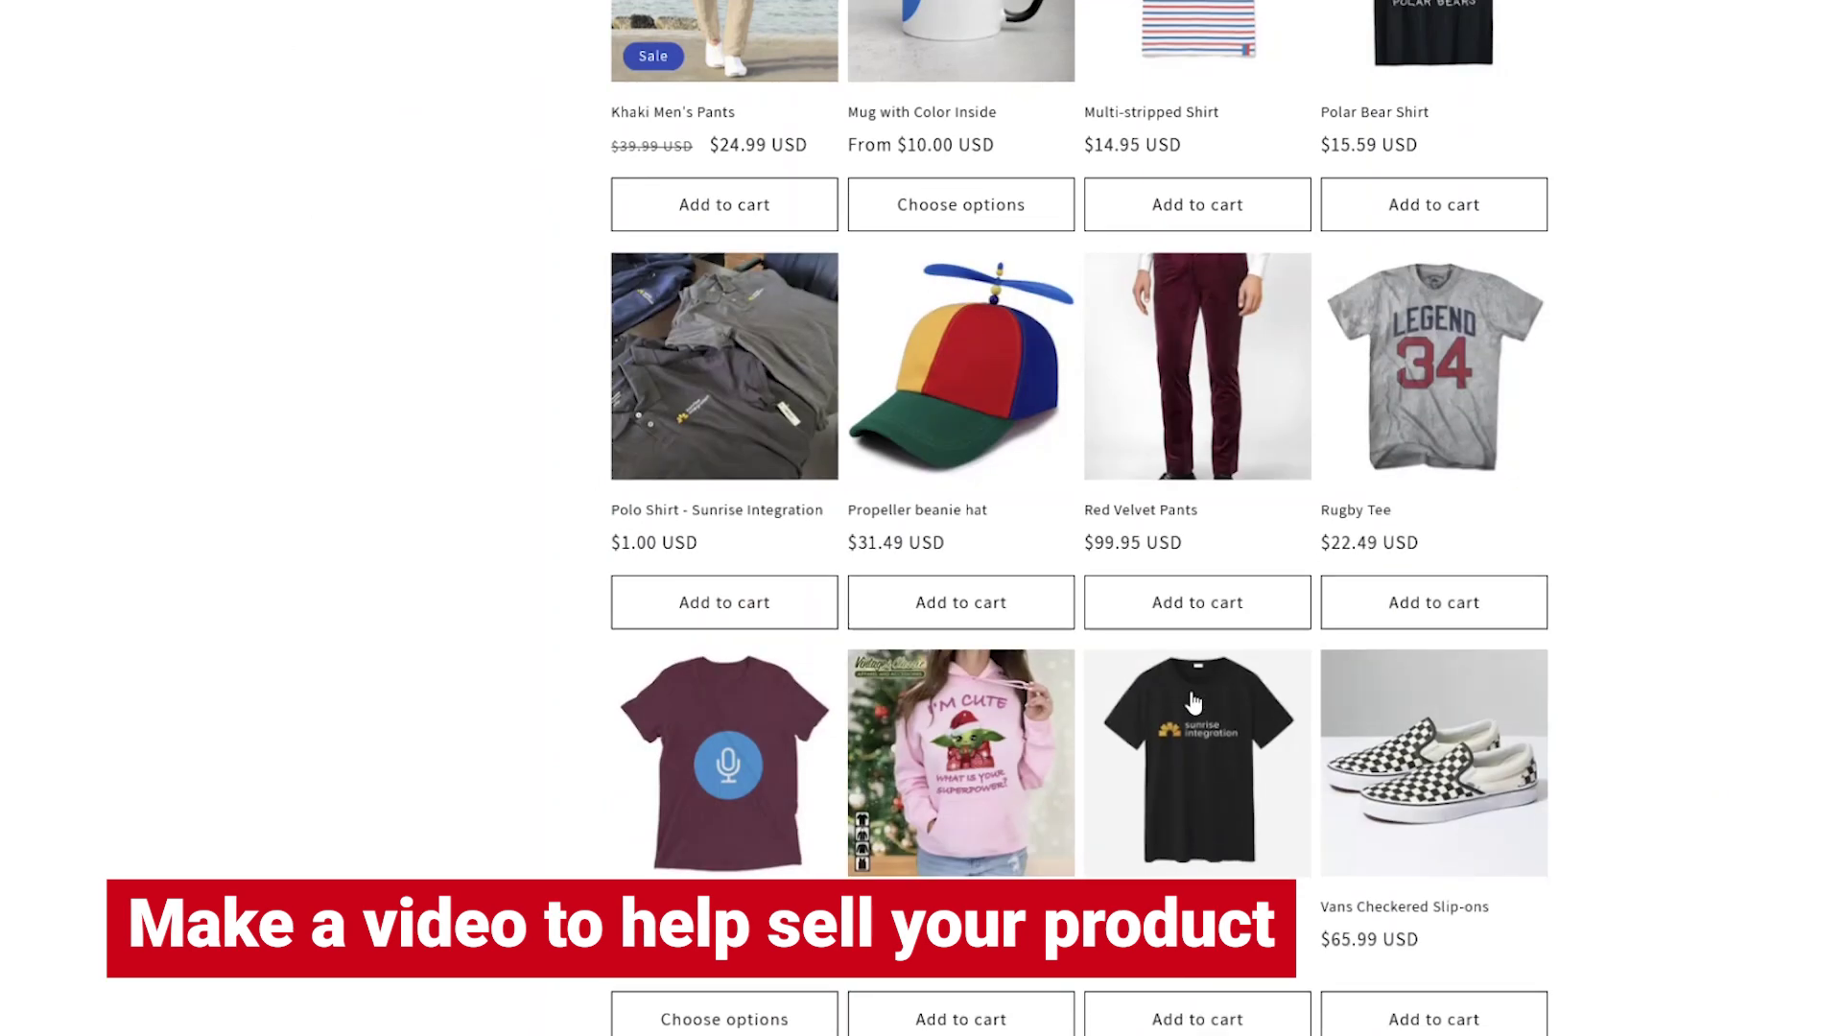
{"action": "left_click", "coordinate": [1198, 733]}
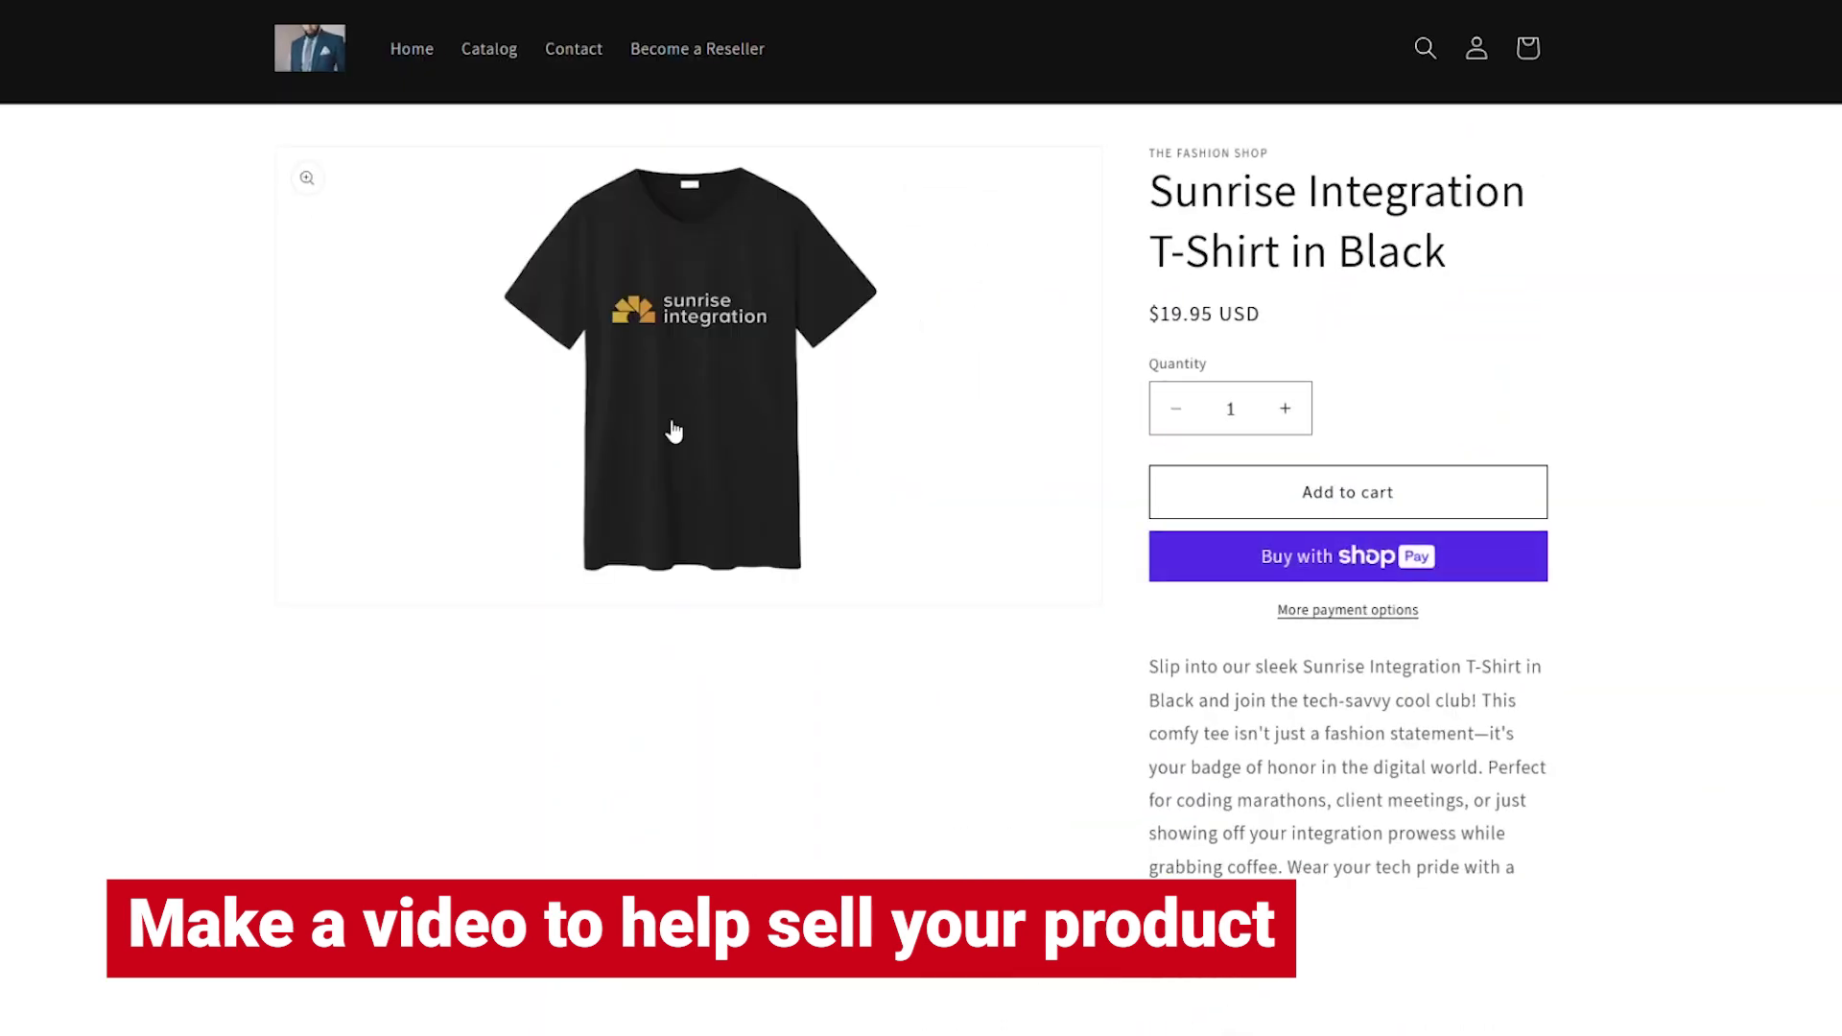
{"action": "left_click", "coordinate": [691, 354]}
{"action": "left_click", "coordinate": [195, 379]}
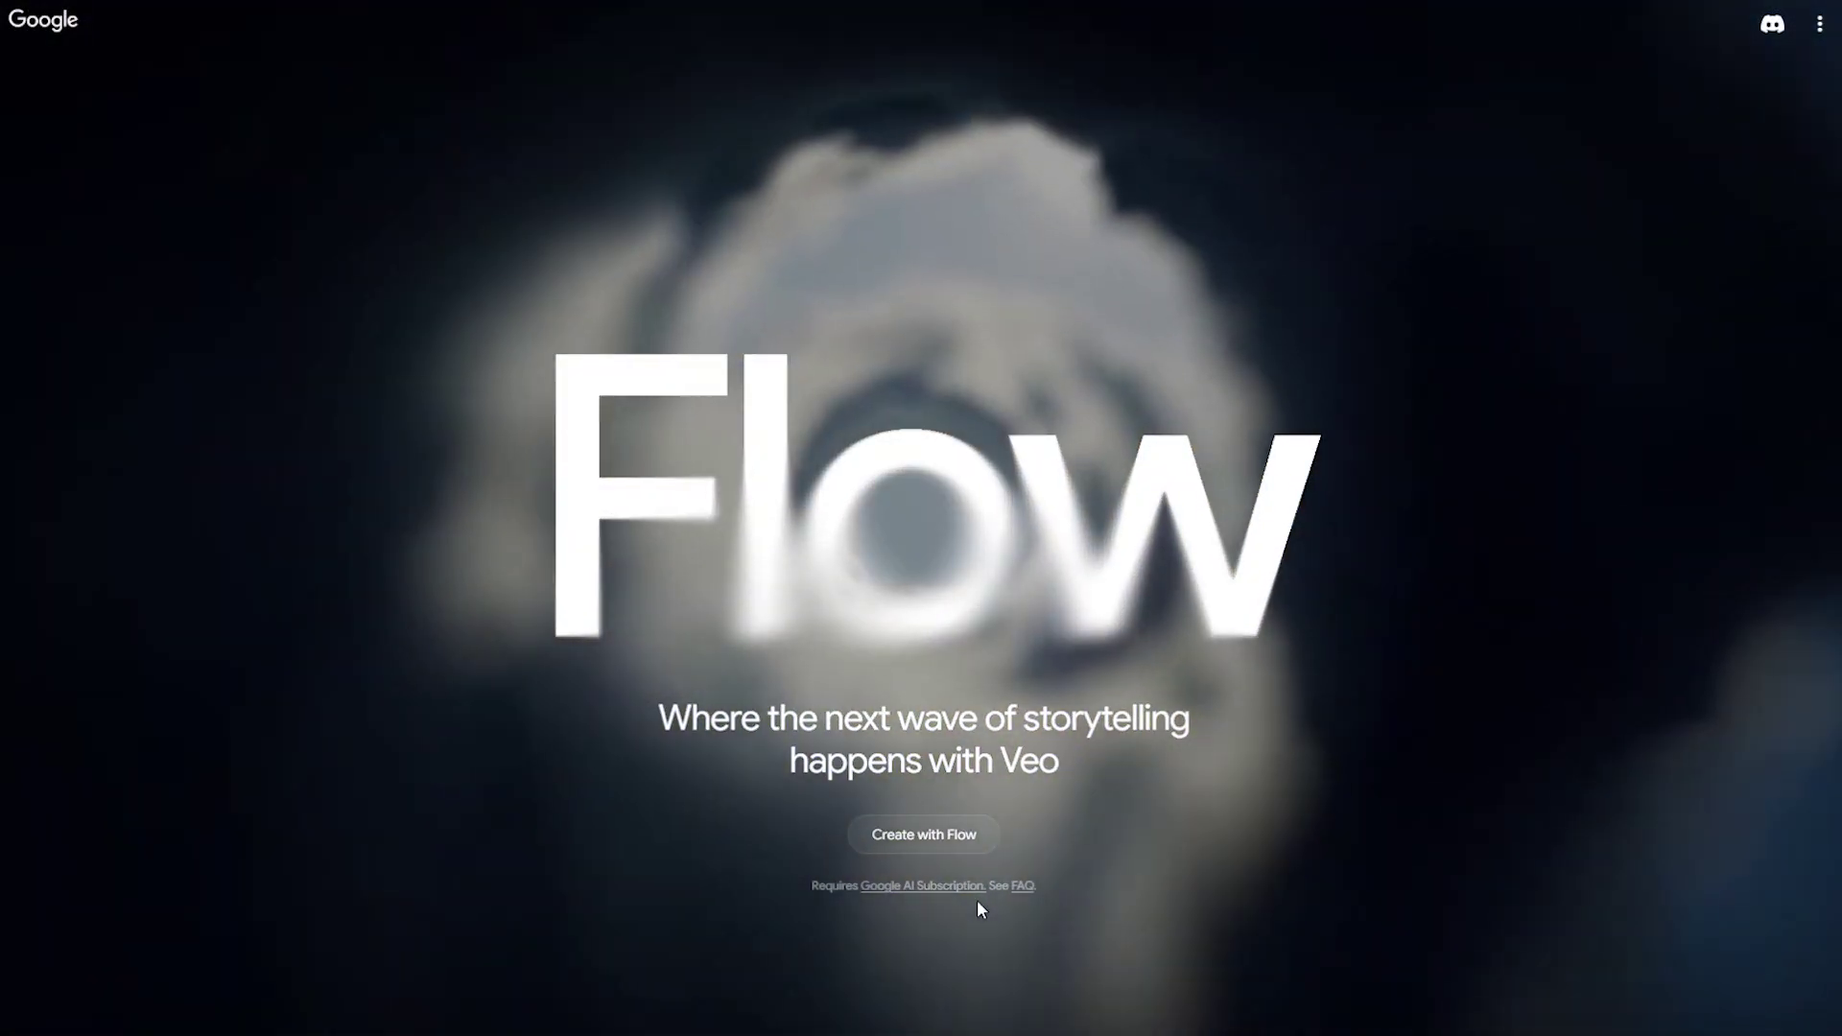
Start a new Ingredients to Video project with the black T-shirt image and begin the promotional prompt.
{"action": "left_click", "coordinate": [898, 844]}
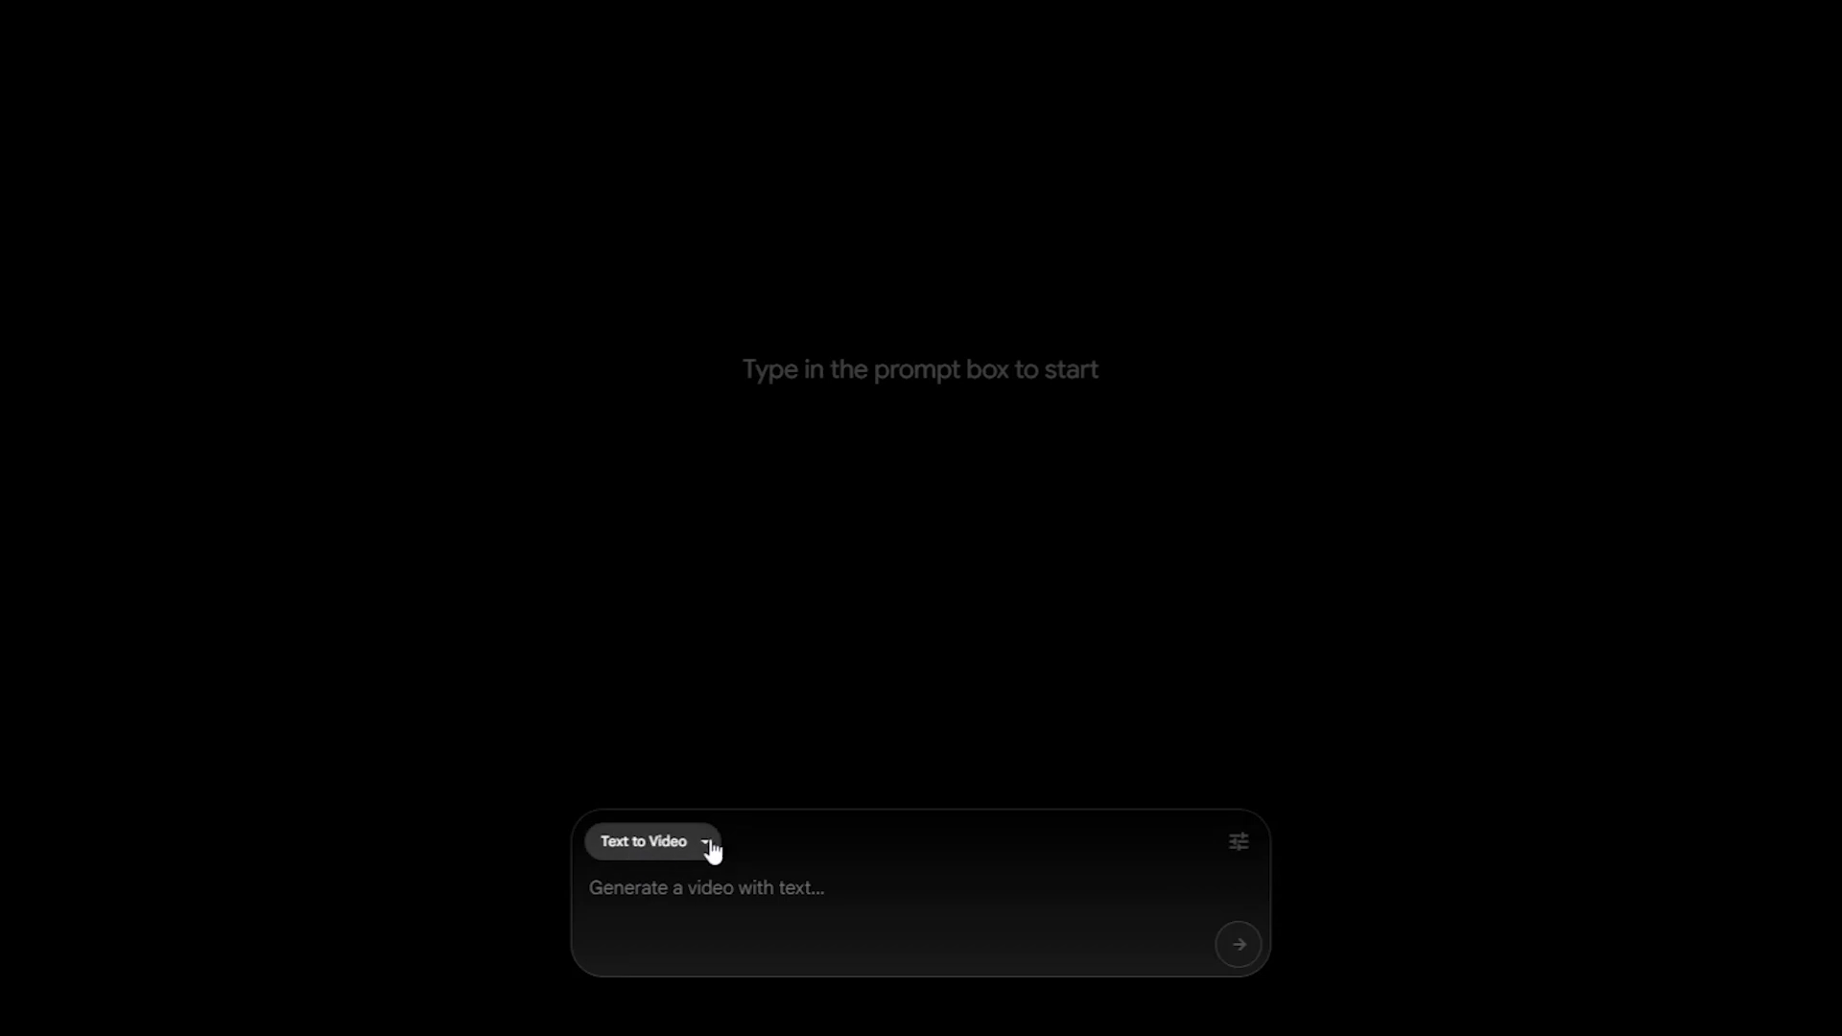
{"action": "left_click", "coordinate": [641, 785]}
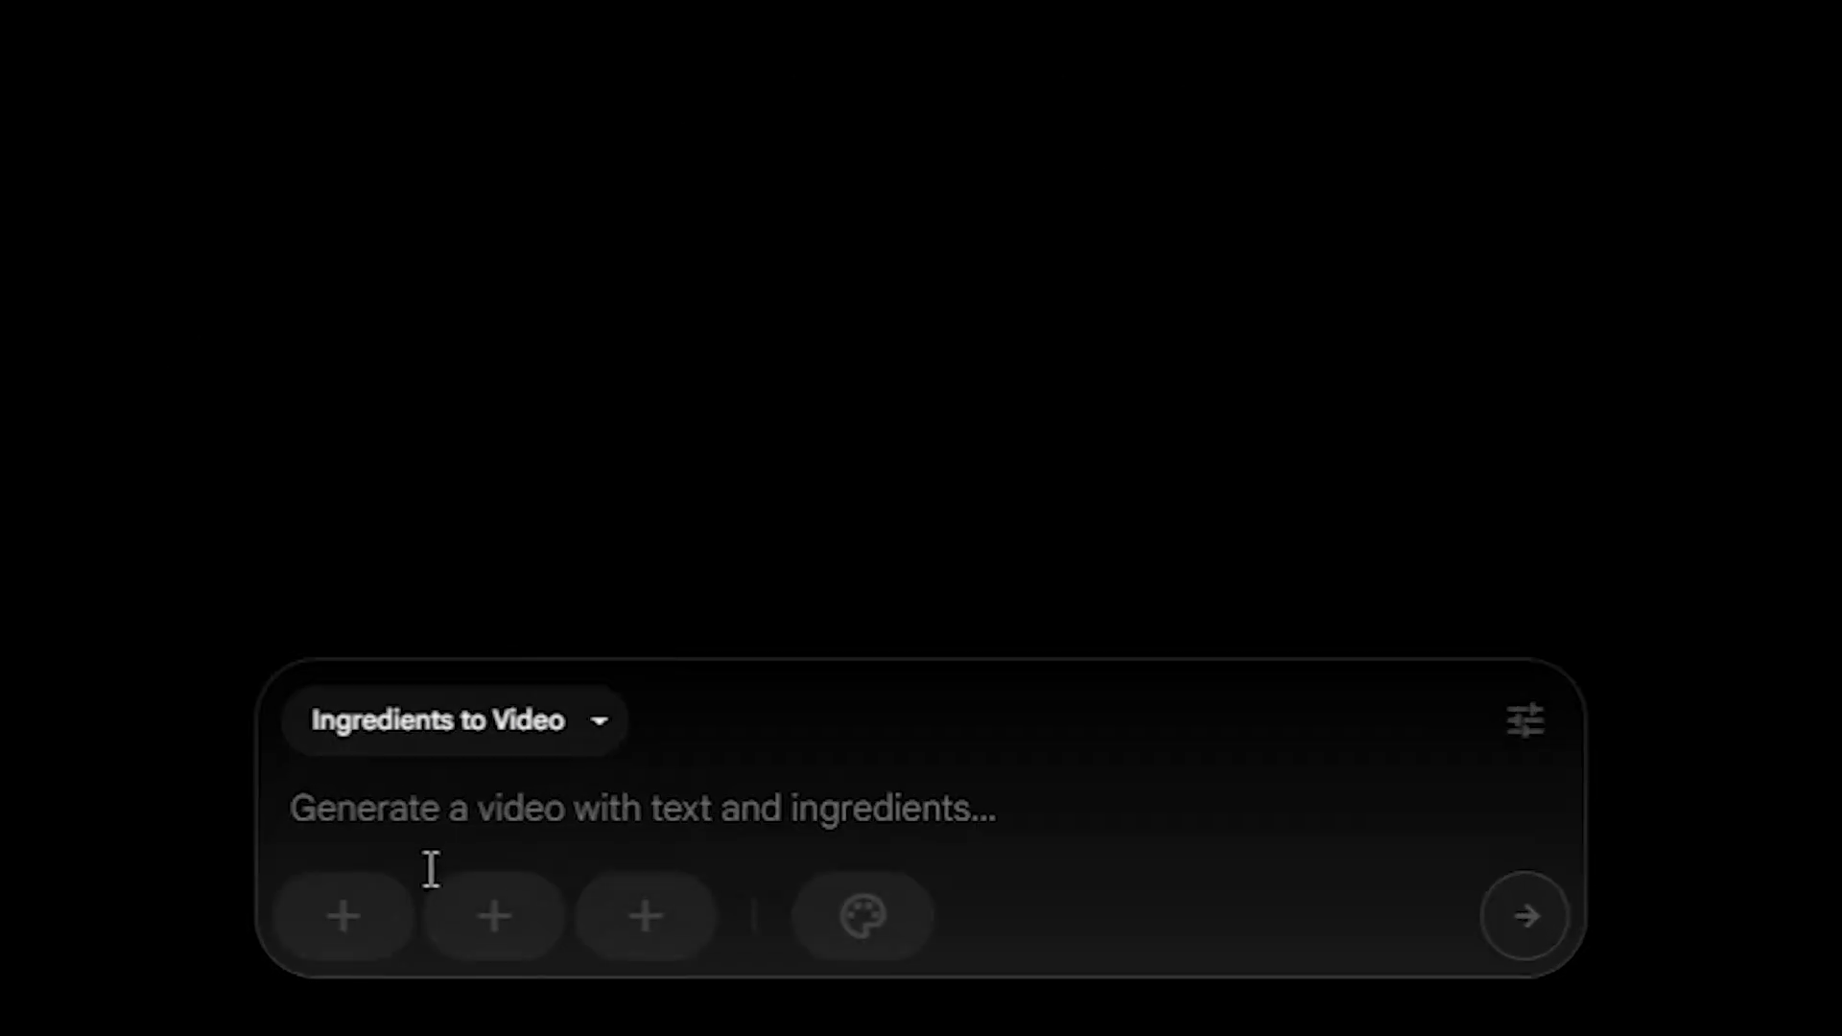
{"action": "left_click", "coordinate": [358, 935]}
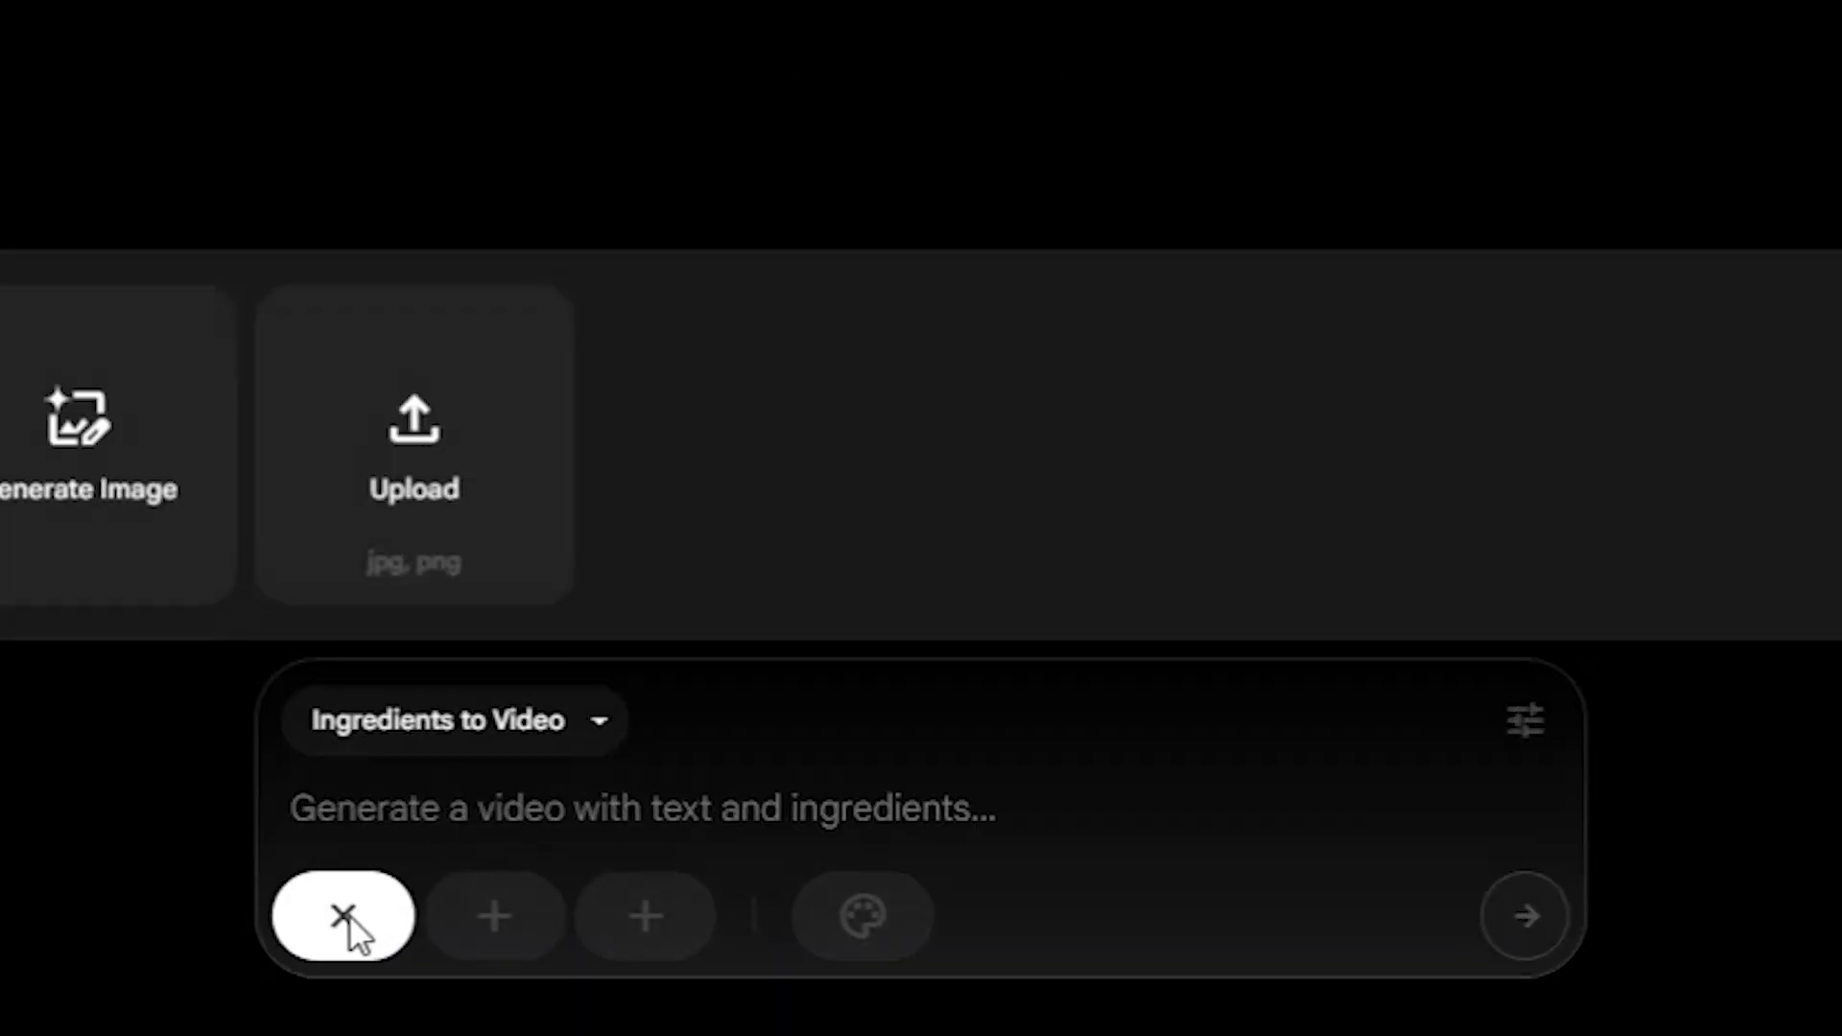
{"action": "left_click", "coordinate": [403, 479]}
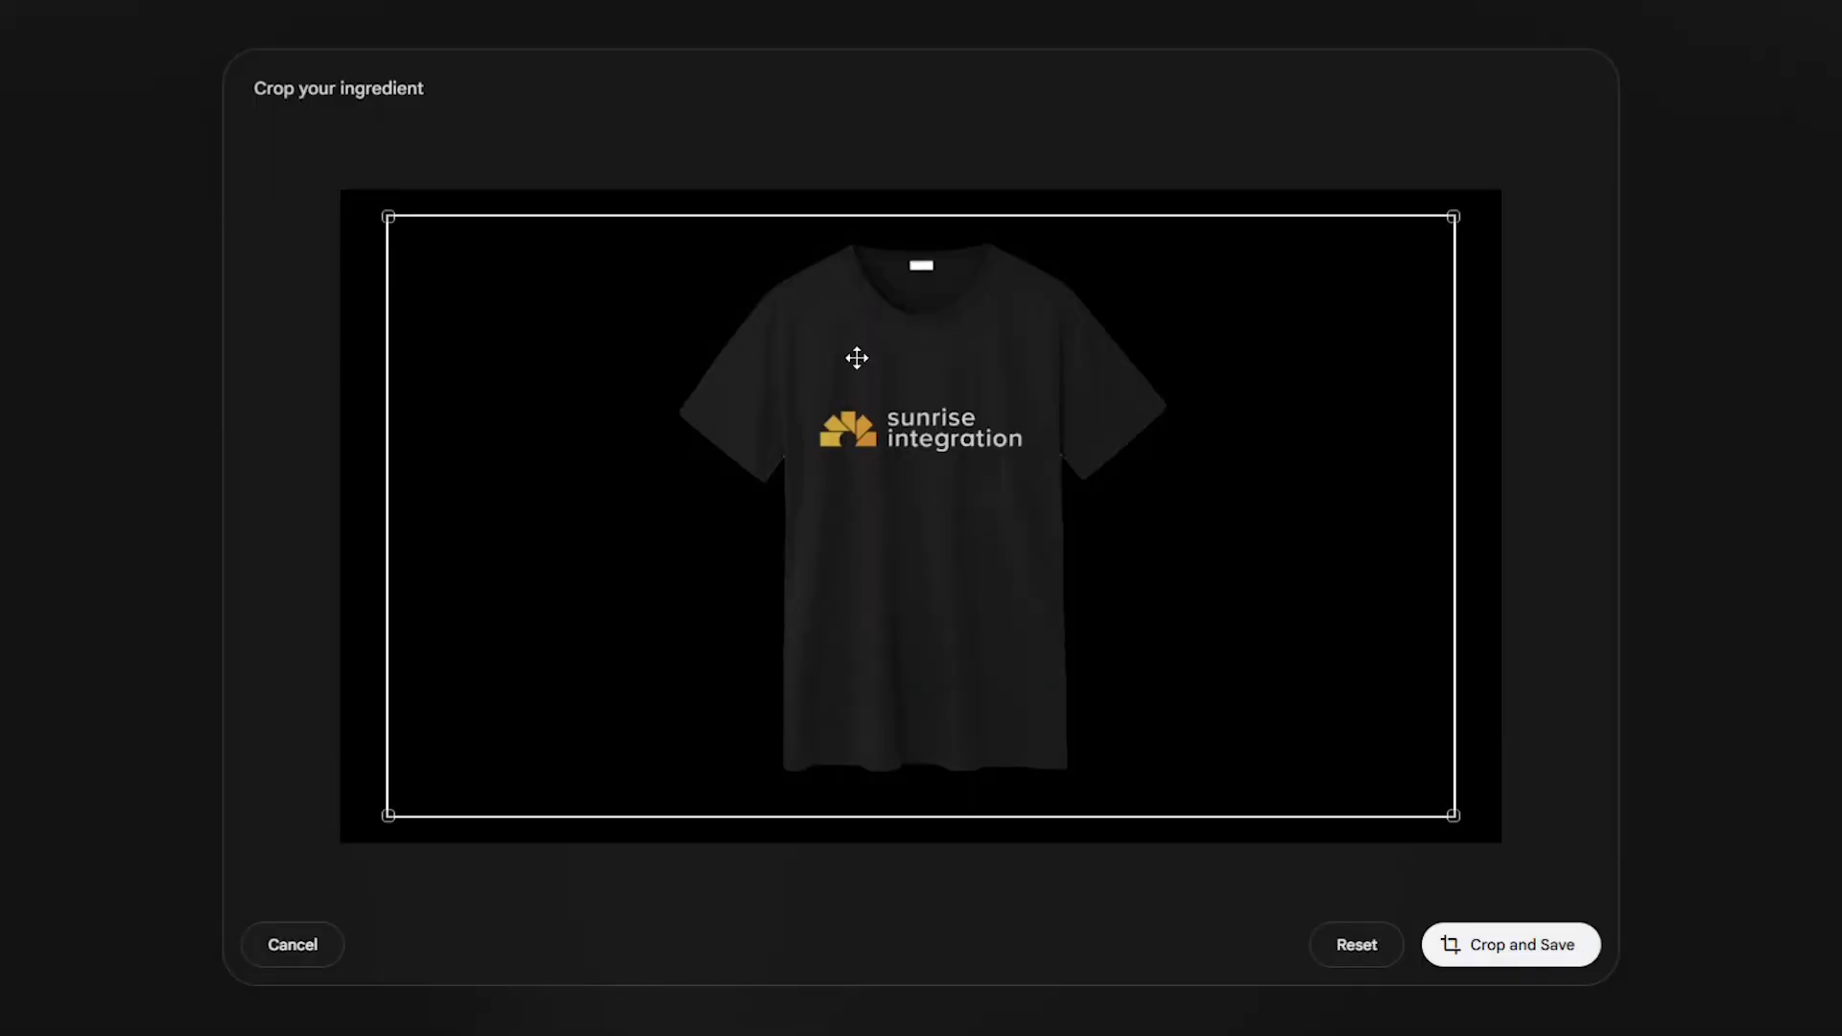
{"action": "left_click", "coordinate": [1530, 947]}
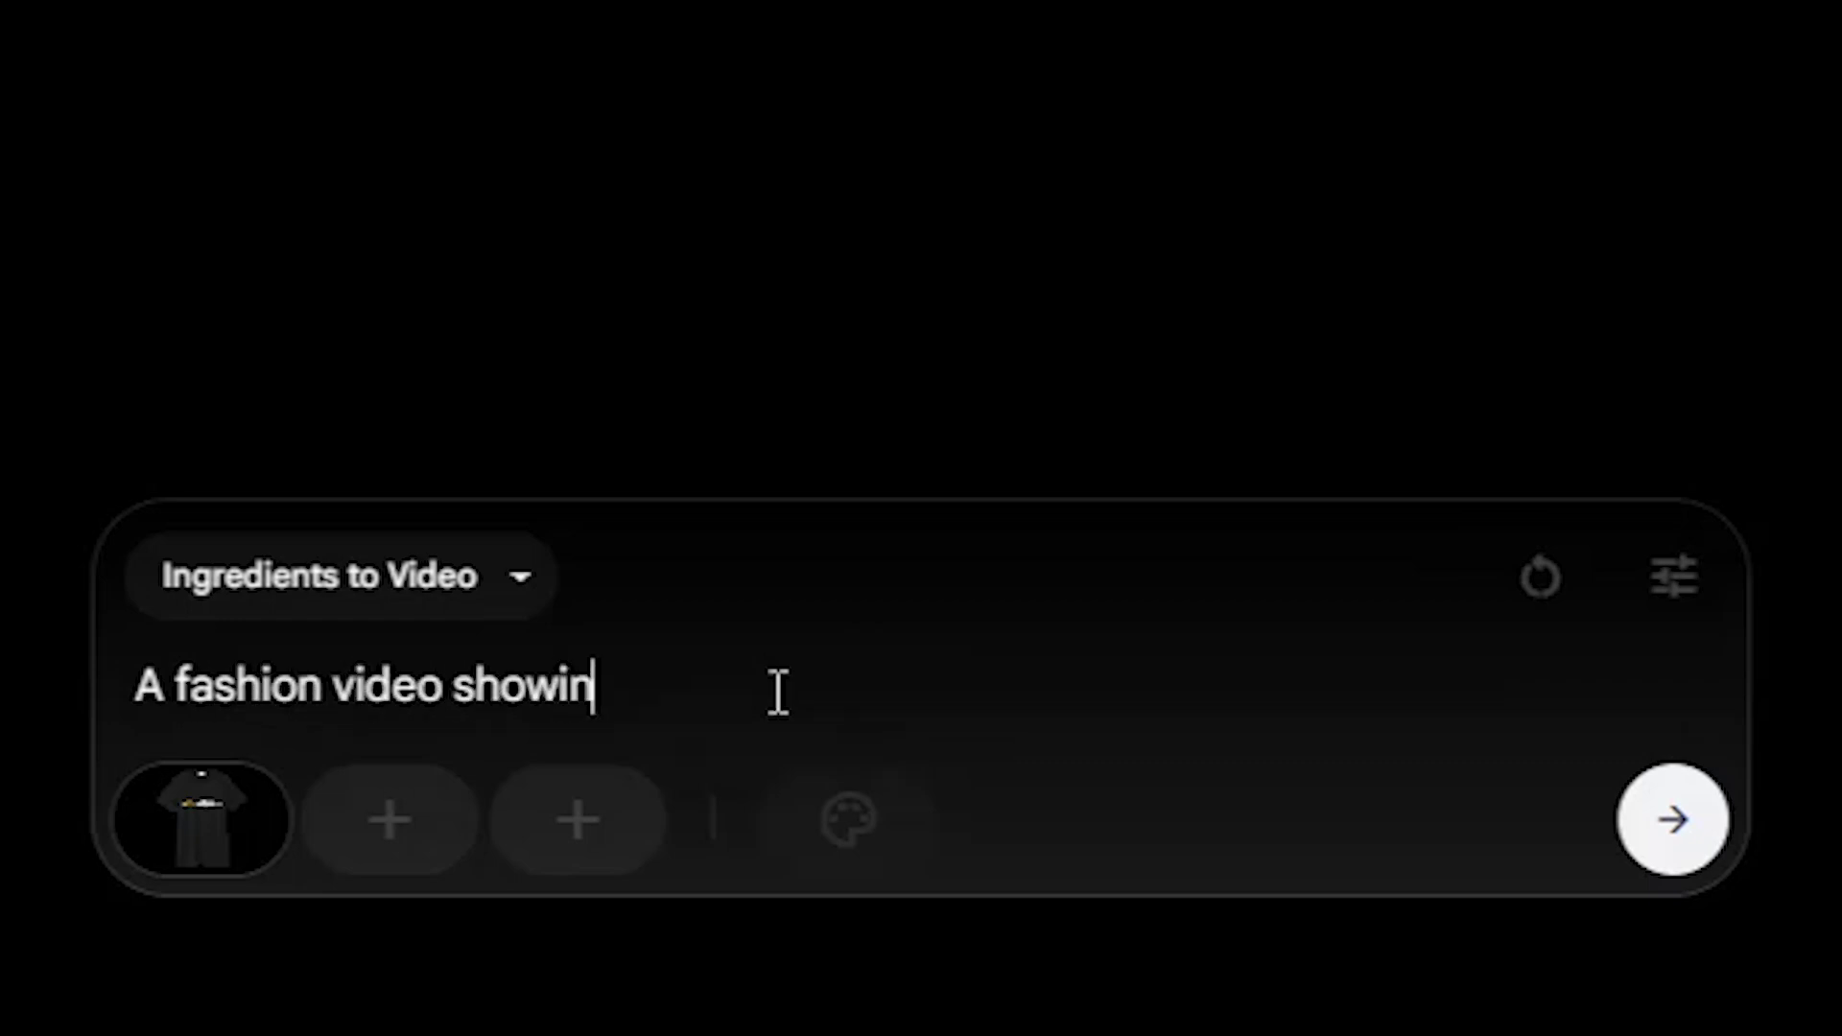
{"action": "type", "text": "shirt with a person walking down a c"}
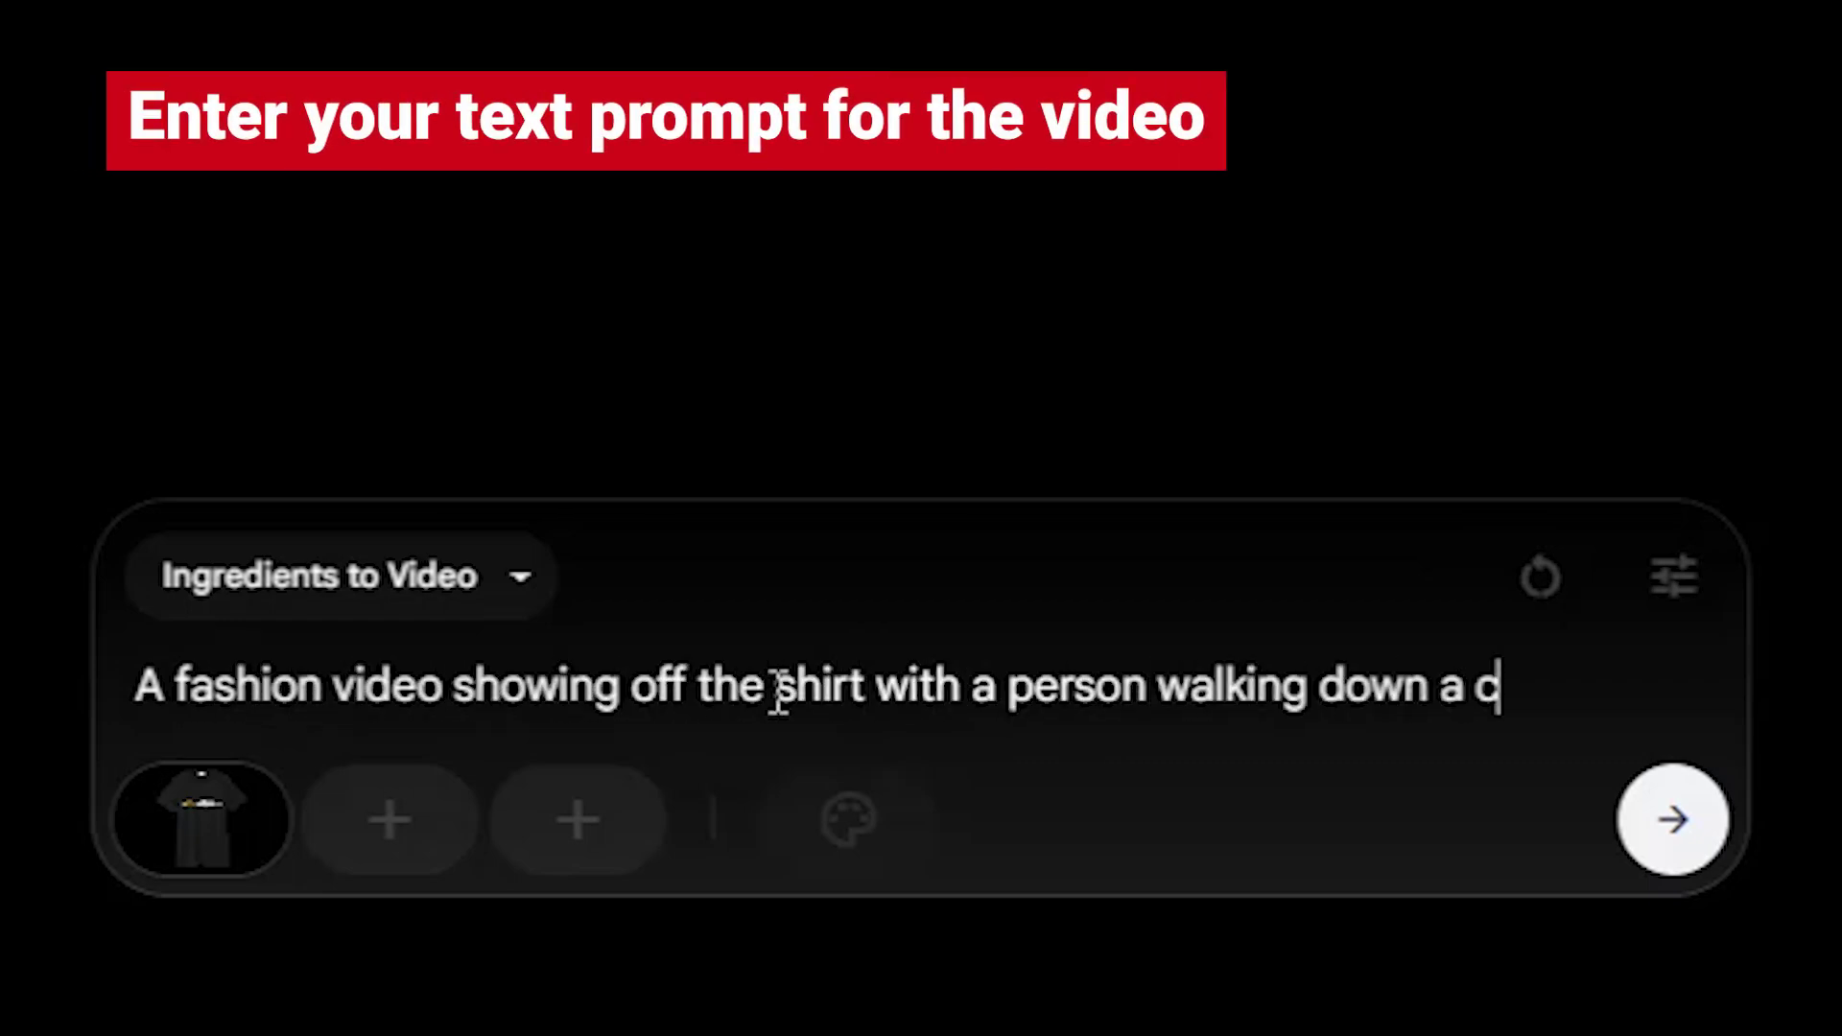
{"action": "type", "text": "t. The person is wearing the shirt. The clip should focus on the desig"}
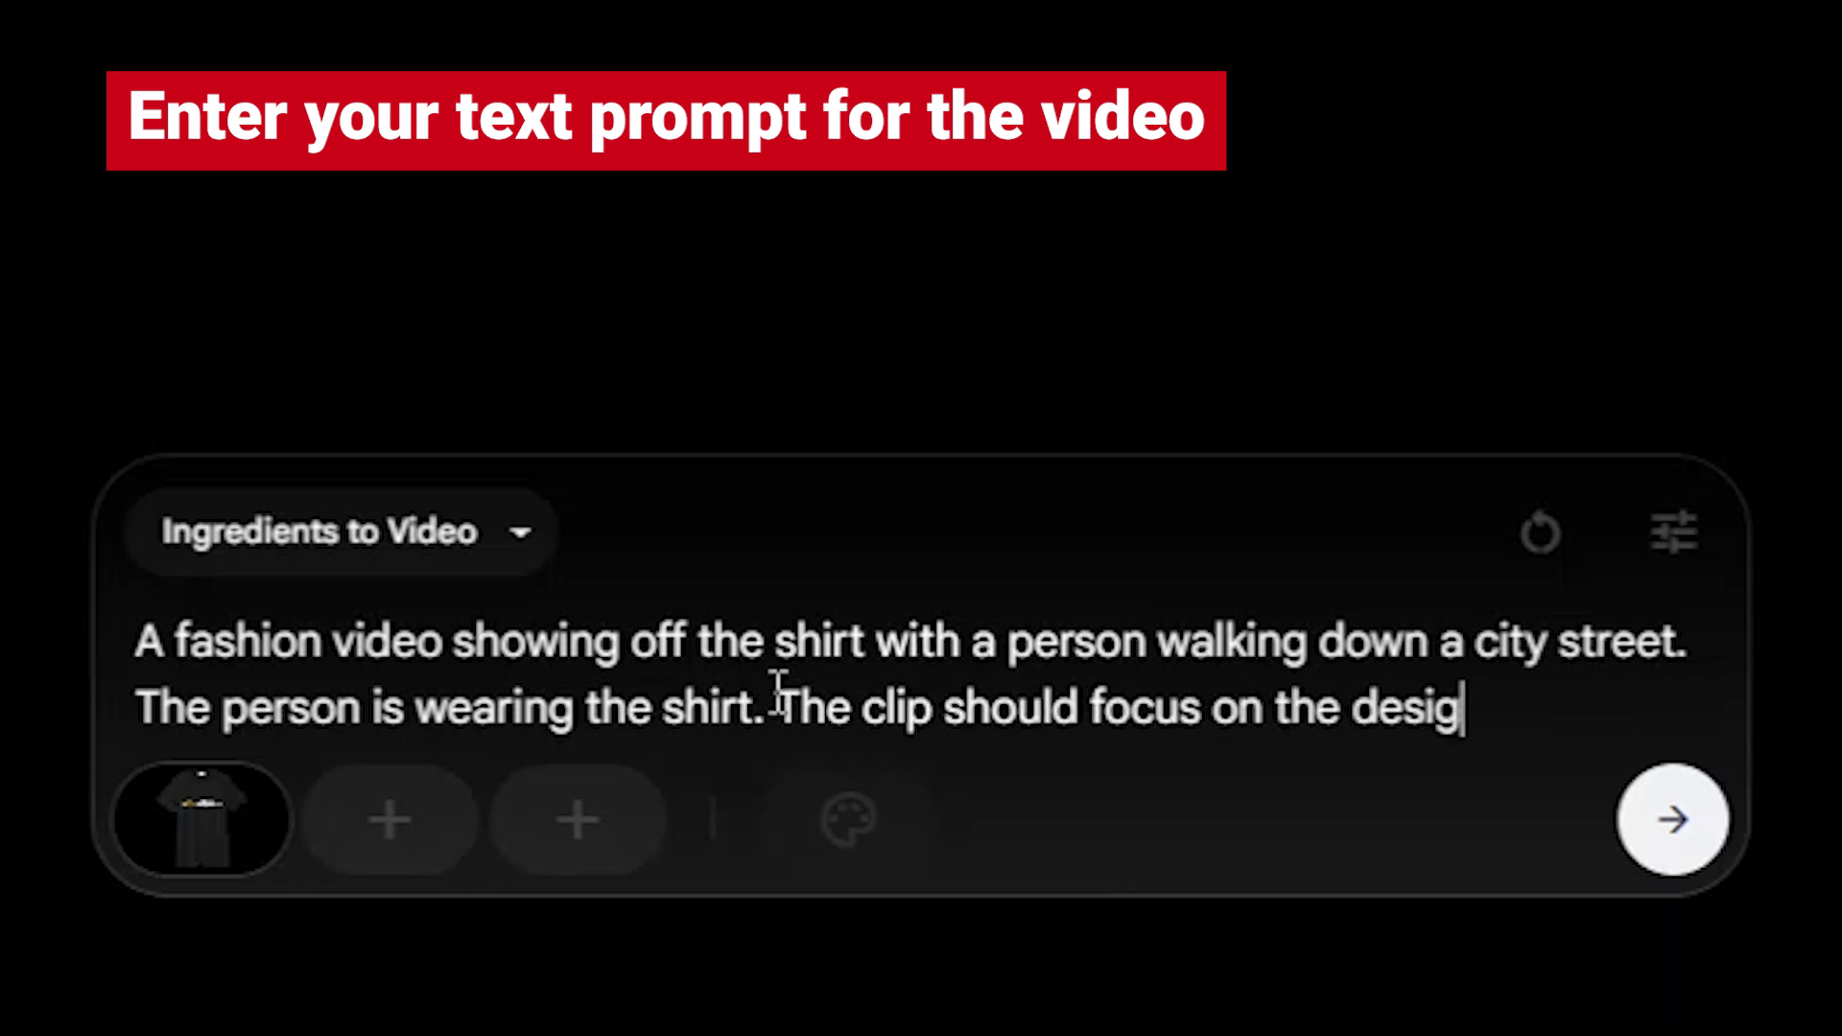
{"action": "type", "text": "shirt and promote the shirt."}
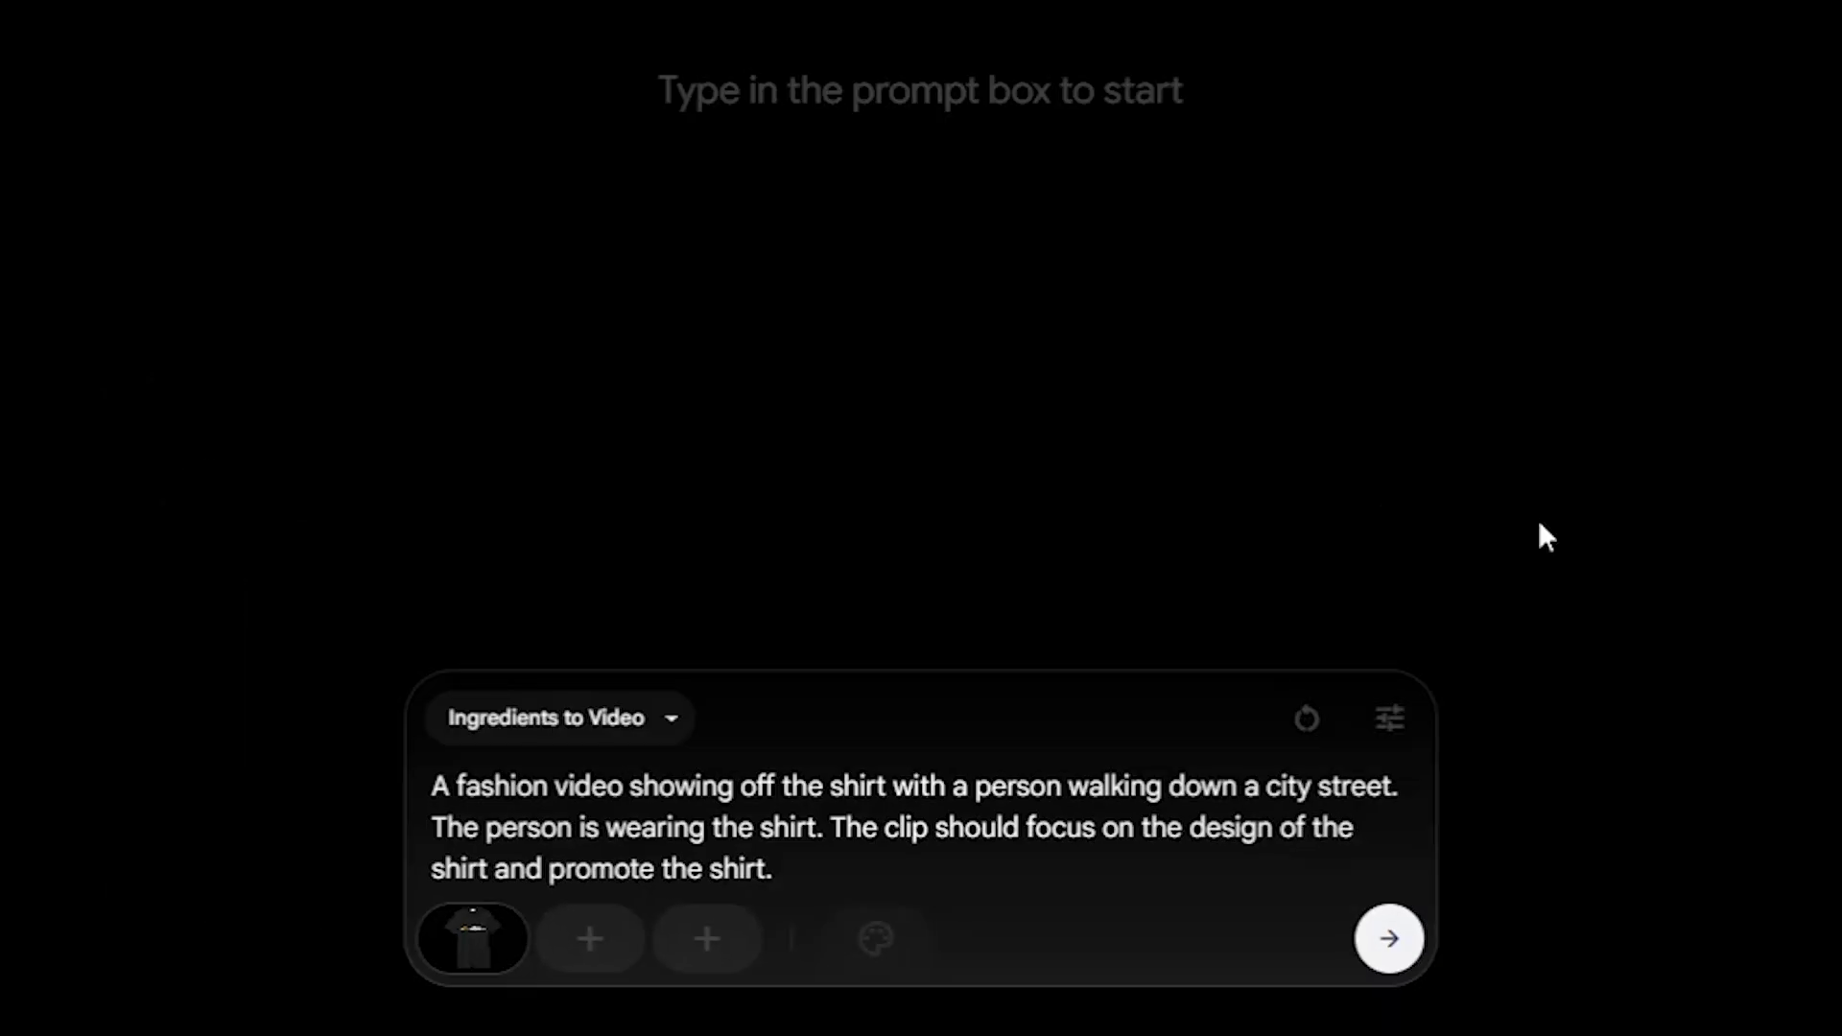
Keep 2 outputs per prompt at Quality and submit the city-street T-shirt prompt.
{"action": "left_click", "coordinate": [1397, 740]}
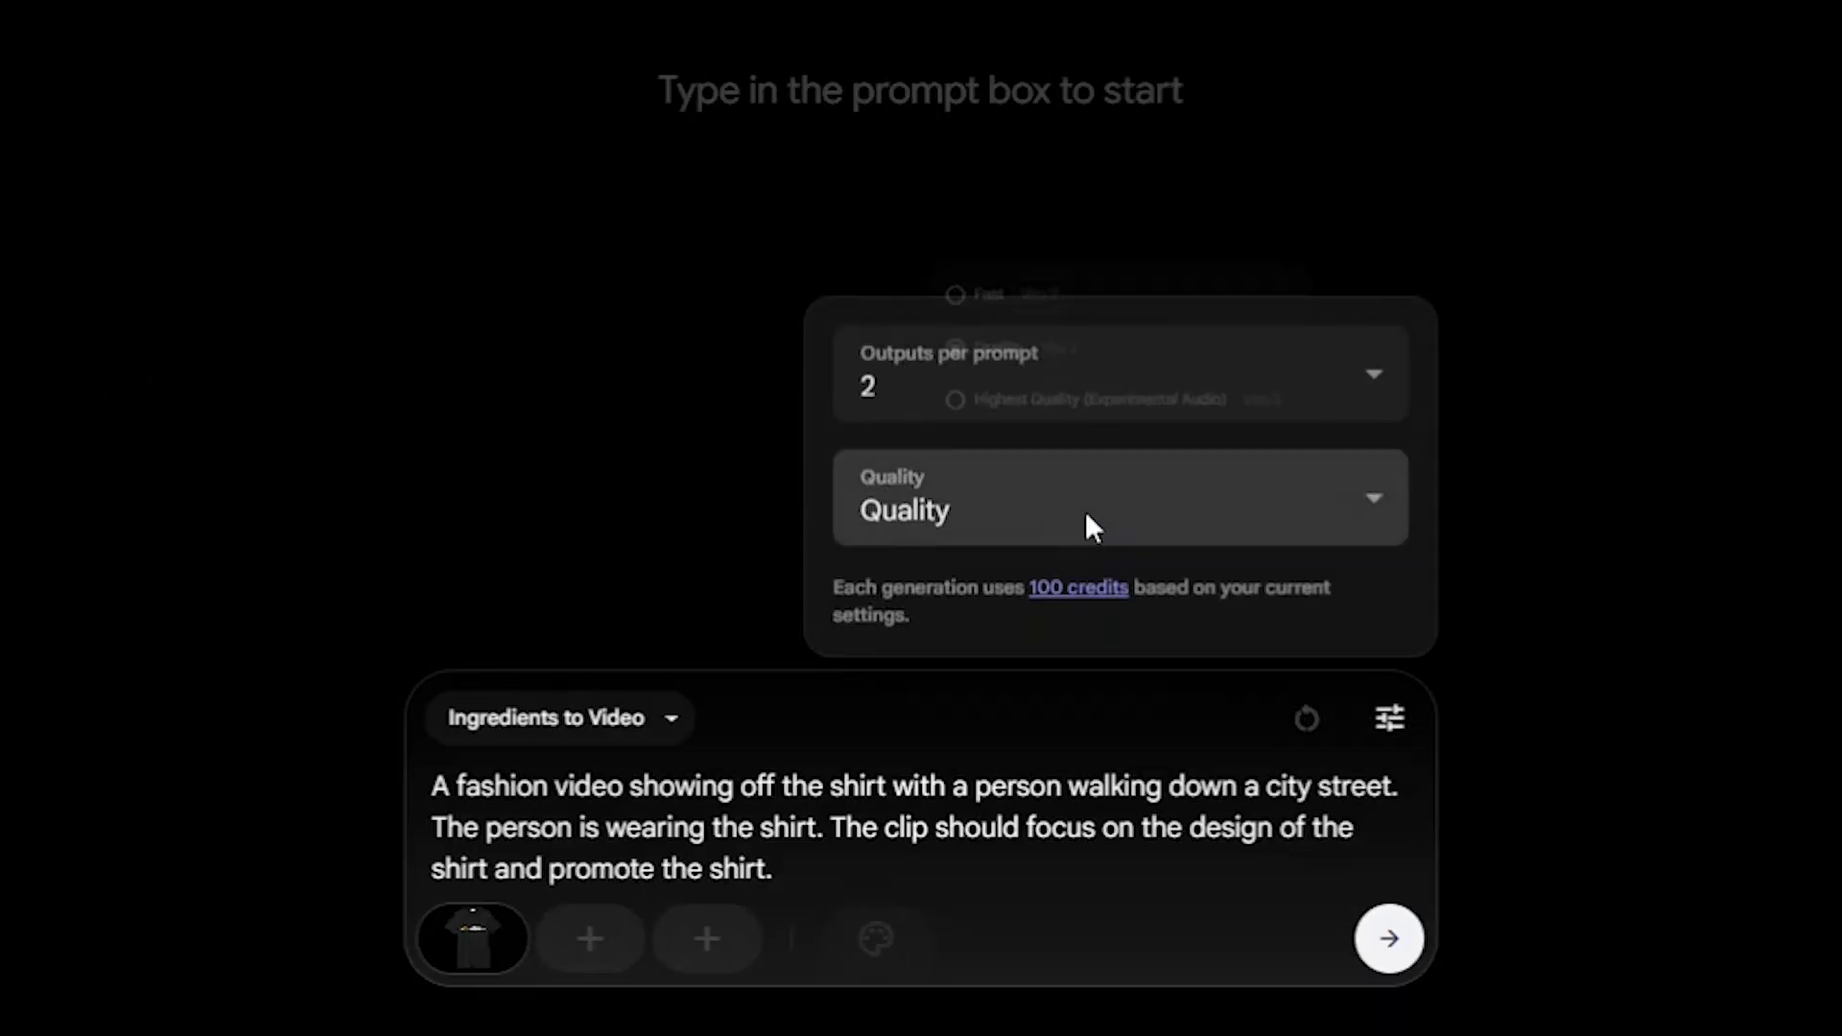
{"action": "left_click", "coordinate": [1199, 288]}
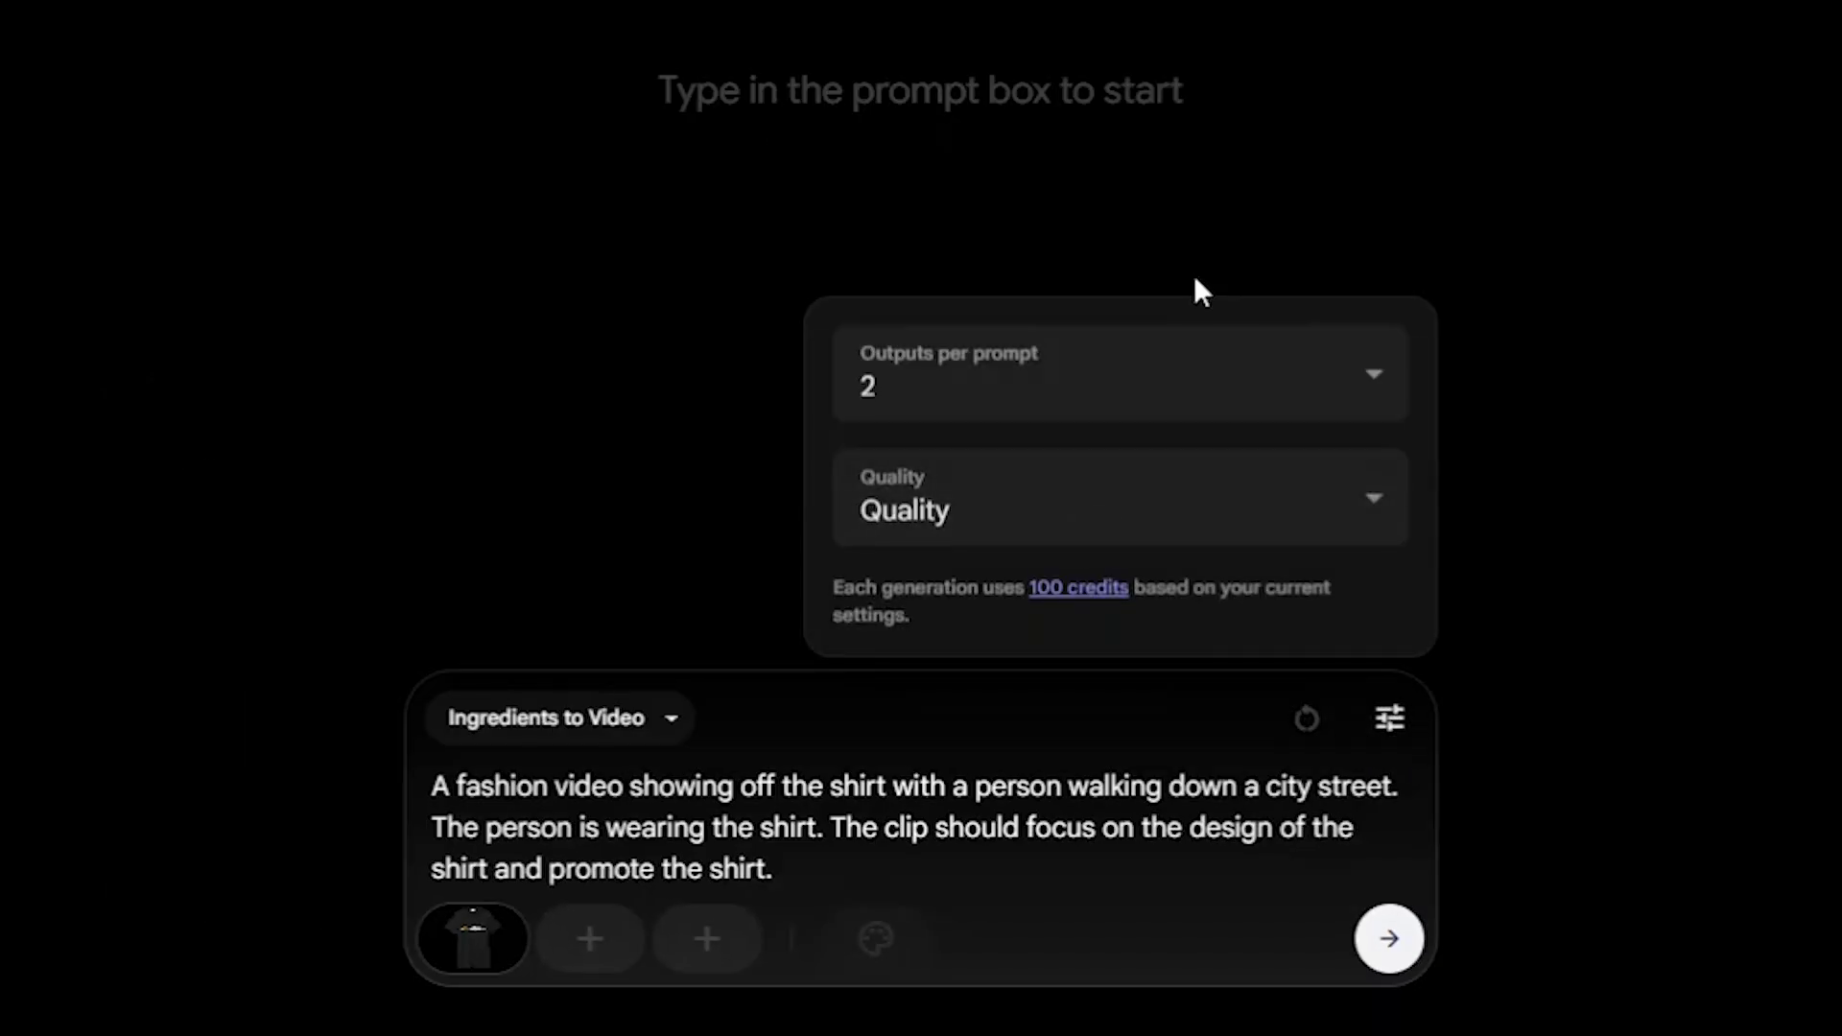
{"action": "left_click", "coordinate": [1127, 960]}
{"action": "left_click", "coordinate": [1387, 941]}
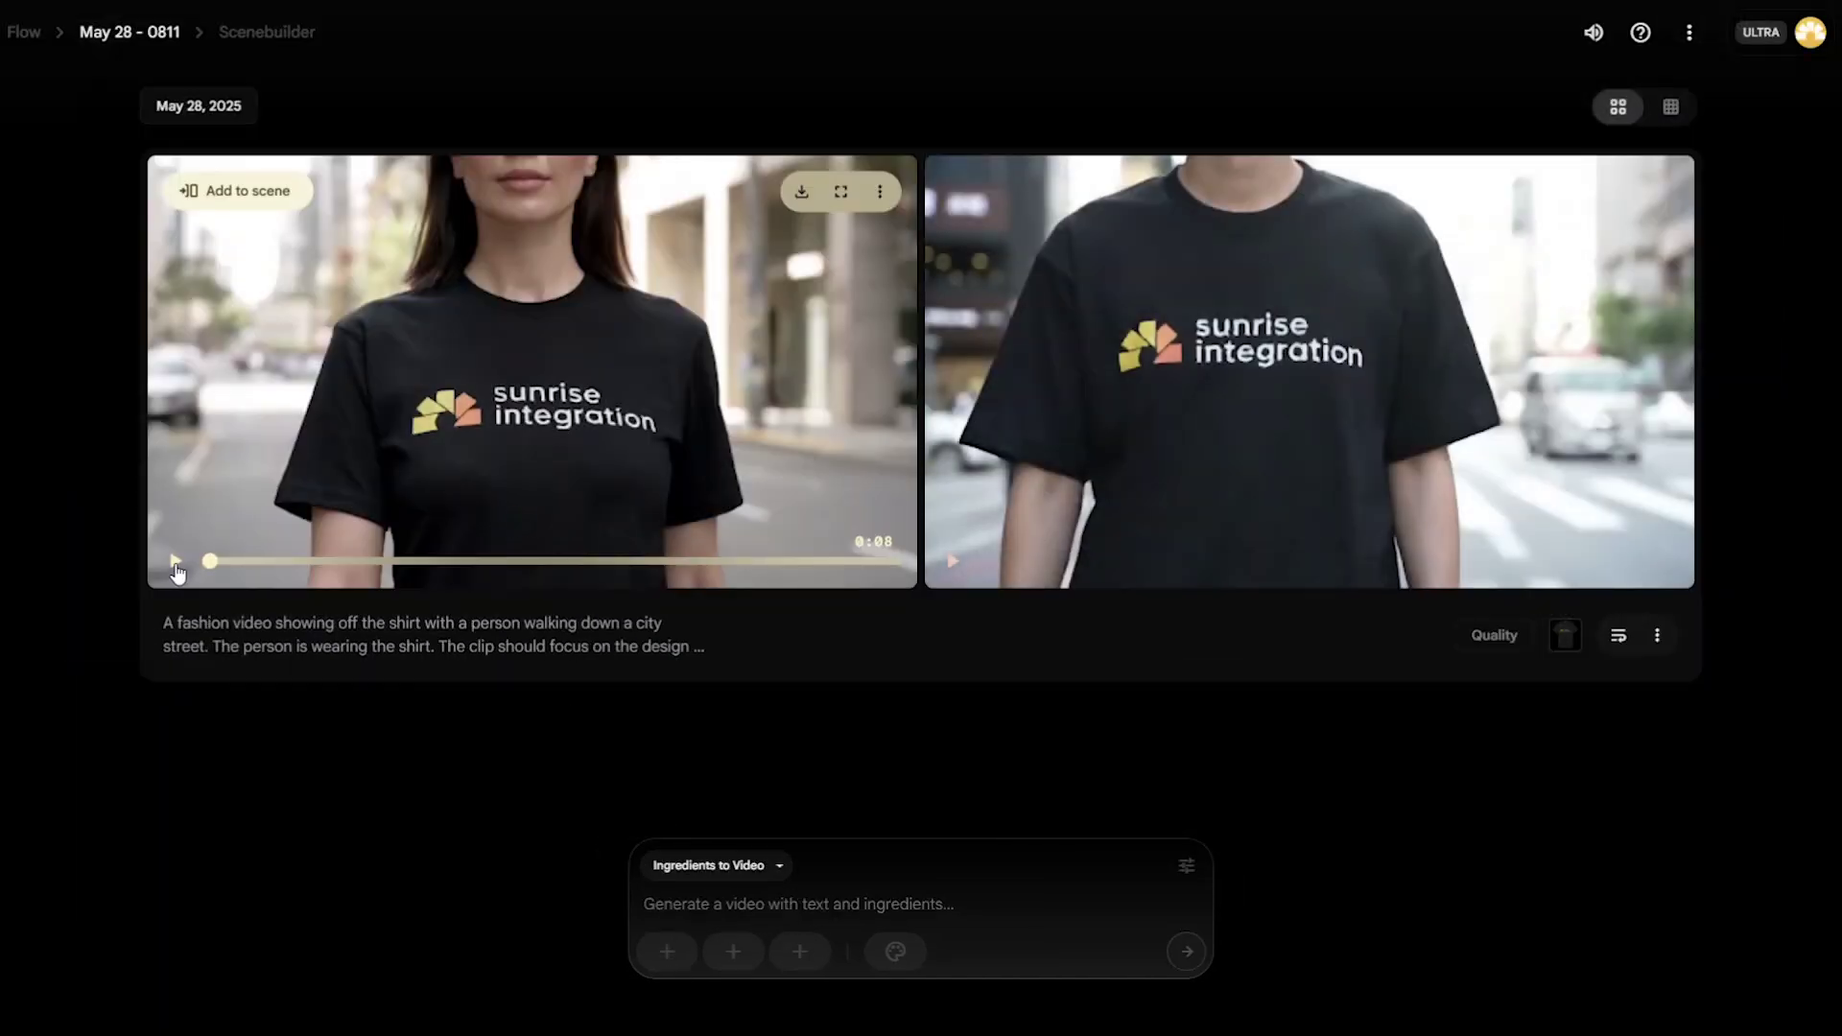
{"action": "left_click", "coordinate": [173, 564]}
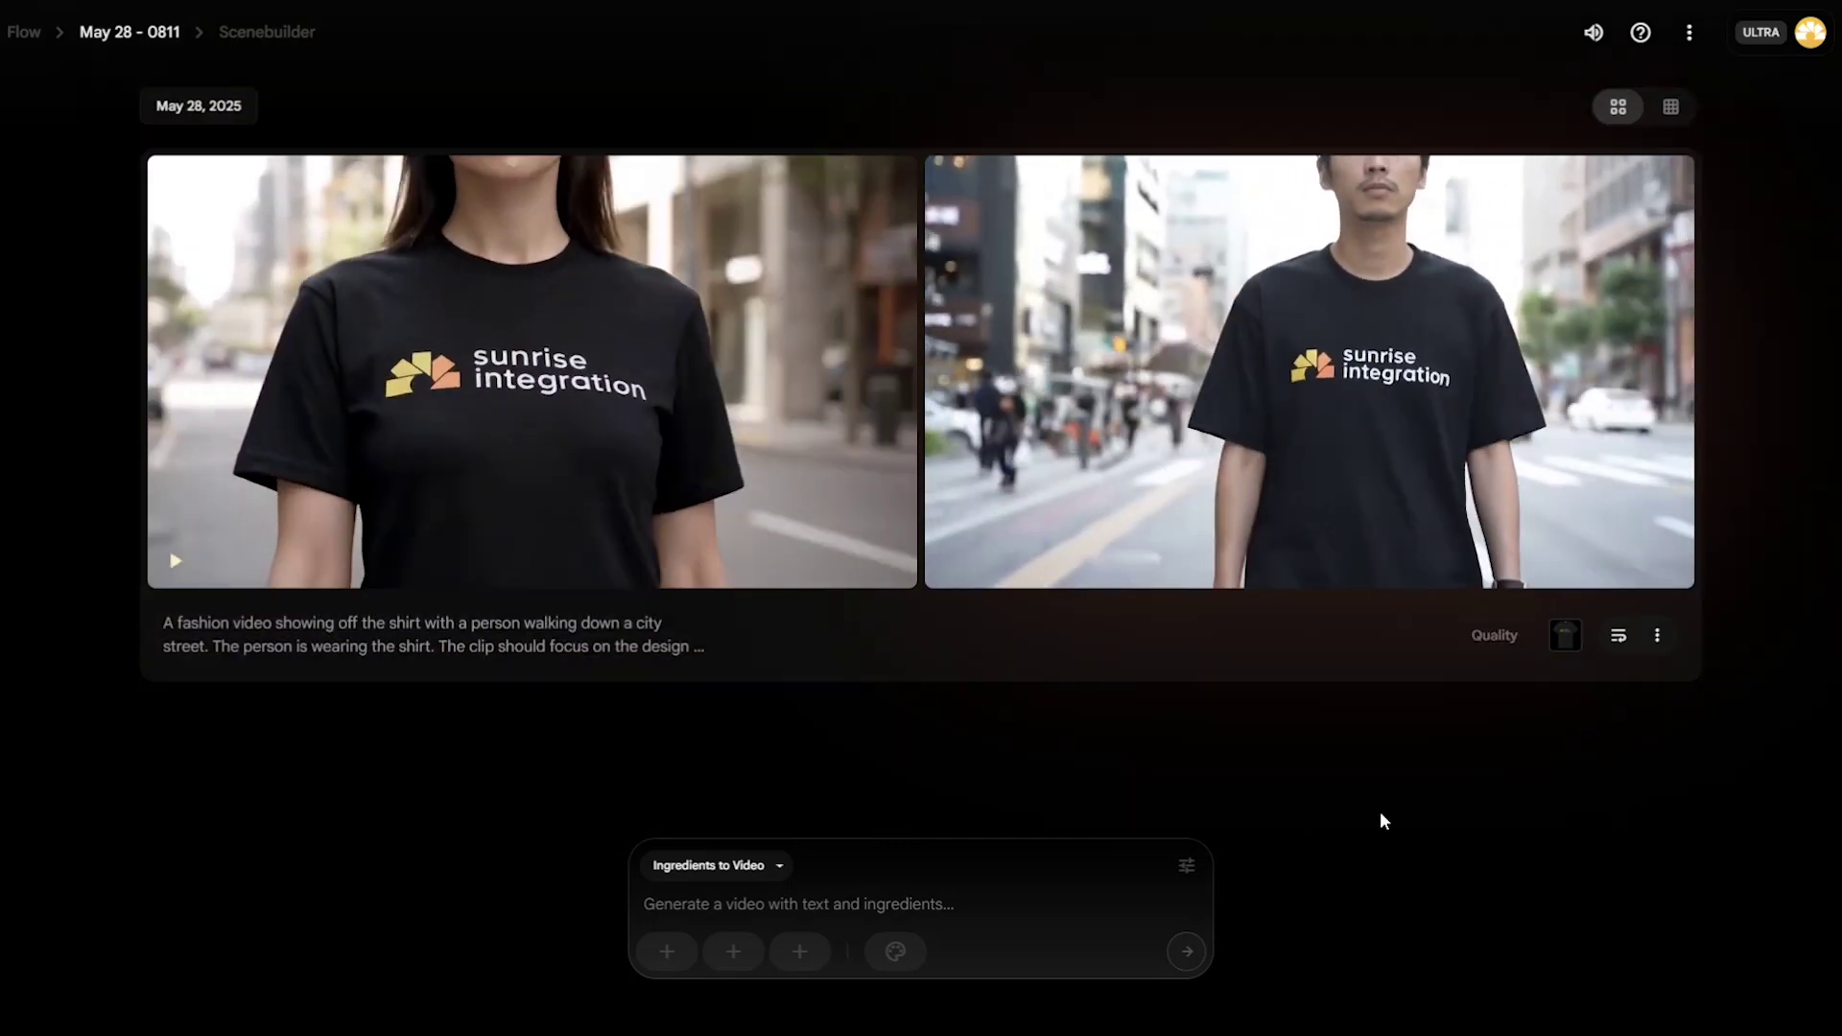
{"action": "left_click", "coordinate": [1576, 189]}
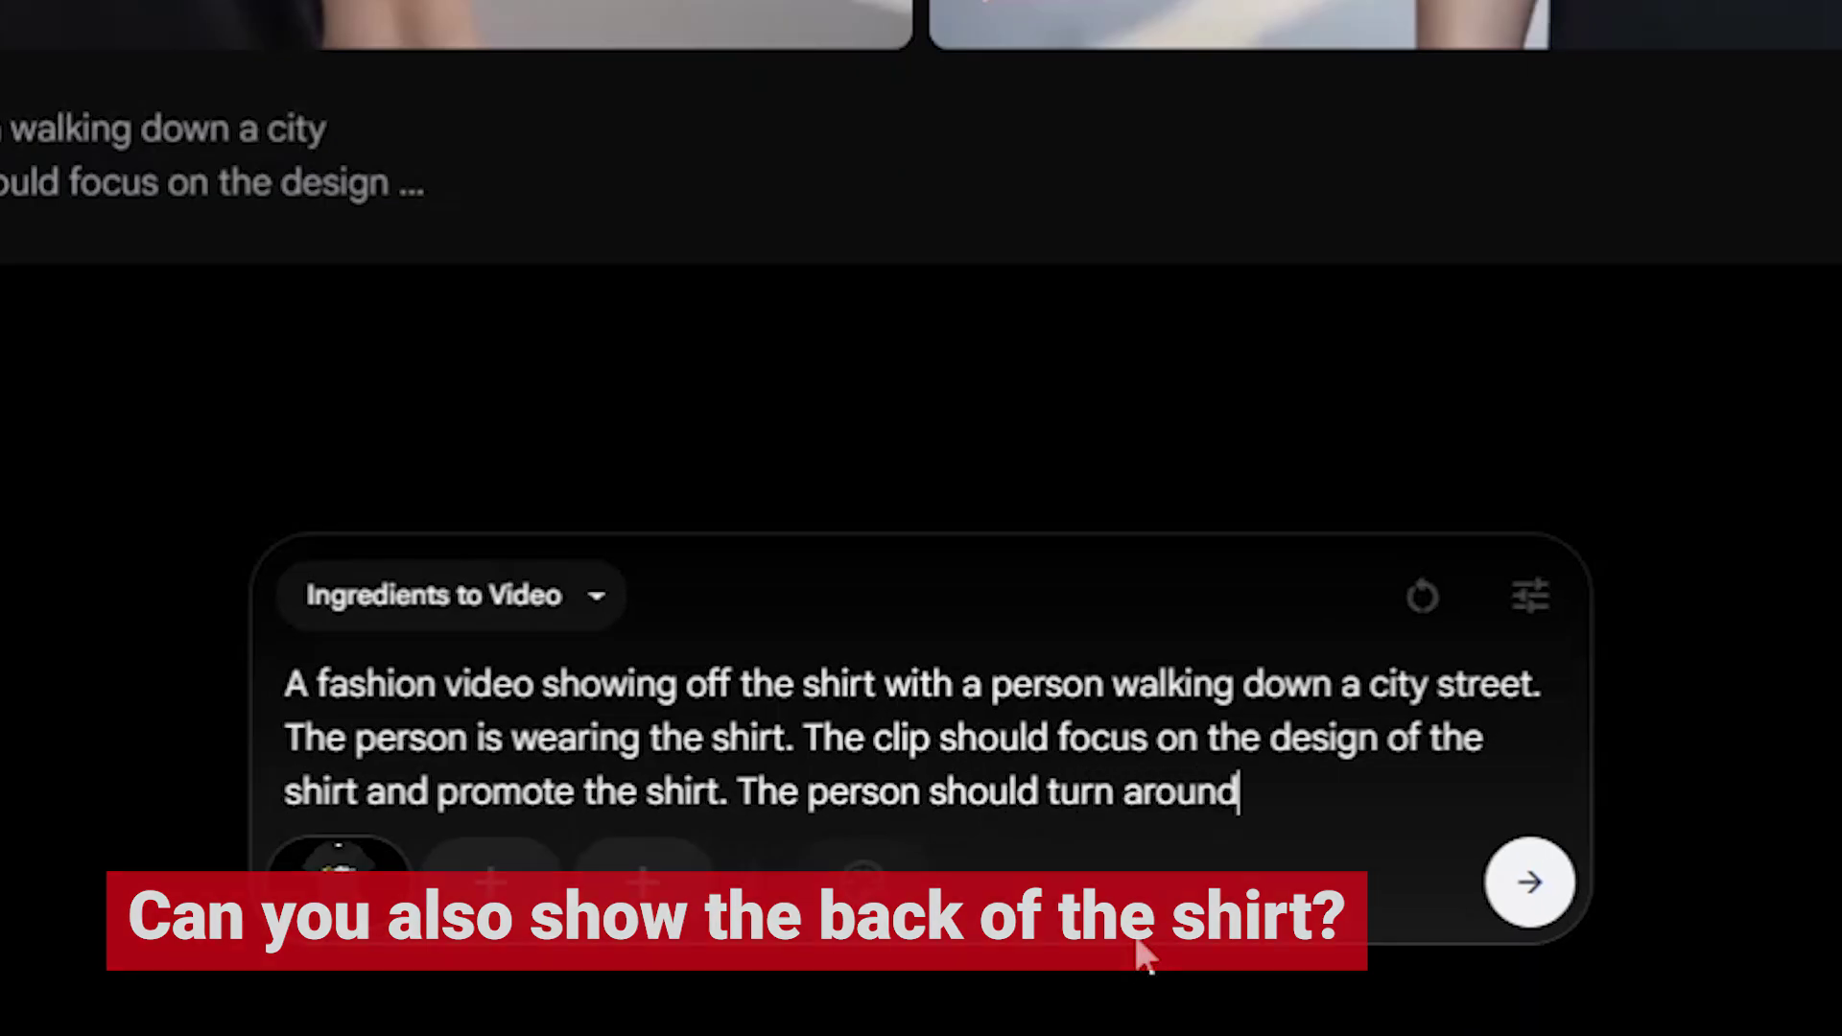
Extend the prompt so the model shows both sides of the shirt while walking, and generate.
{"action": "type", "text": "and show the shirt from both sides and model the shirt as they walk. They shoul"}
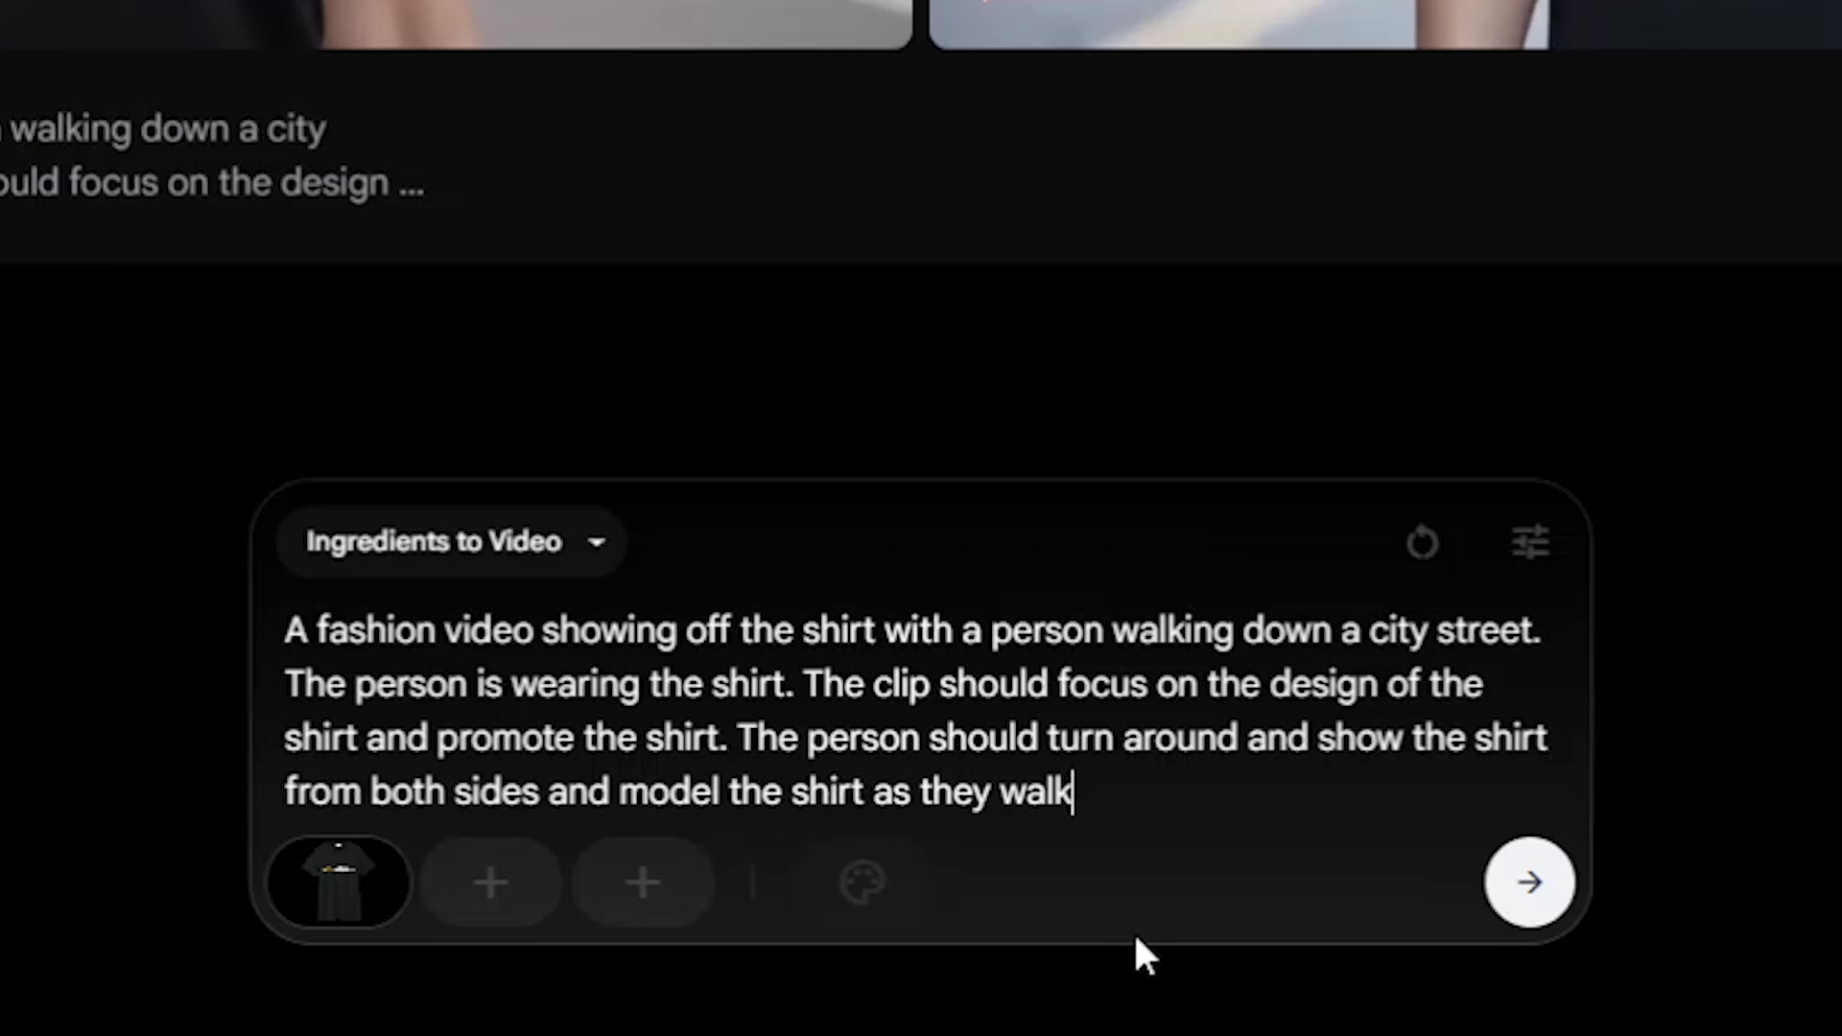
{"action": "type", "text": "d be happy and excited to wear the sh"}
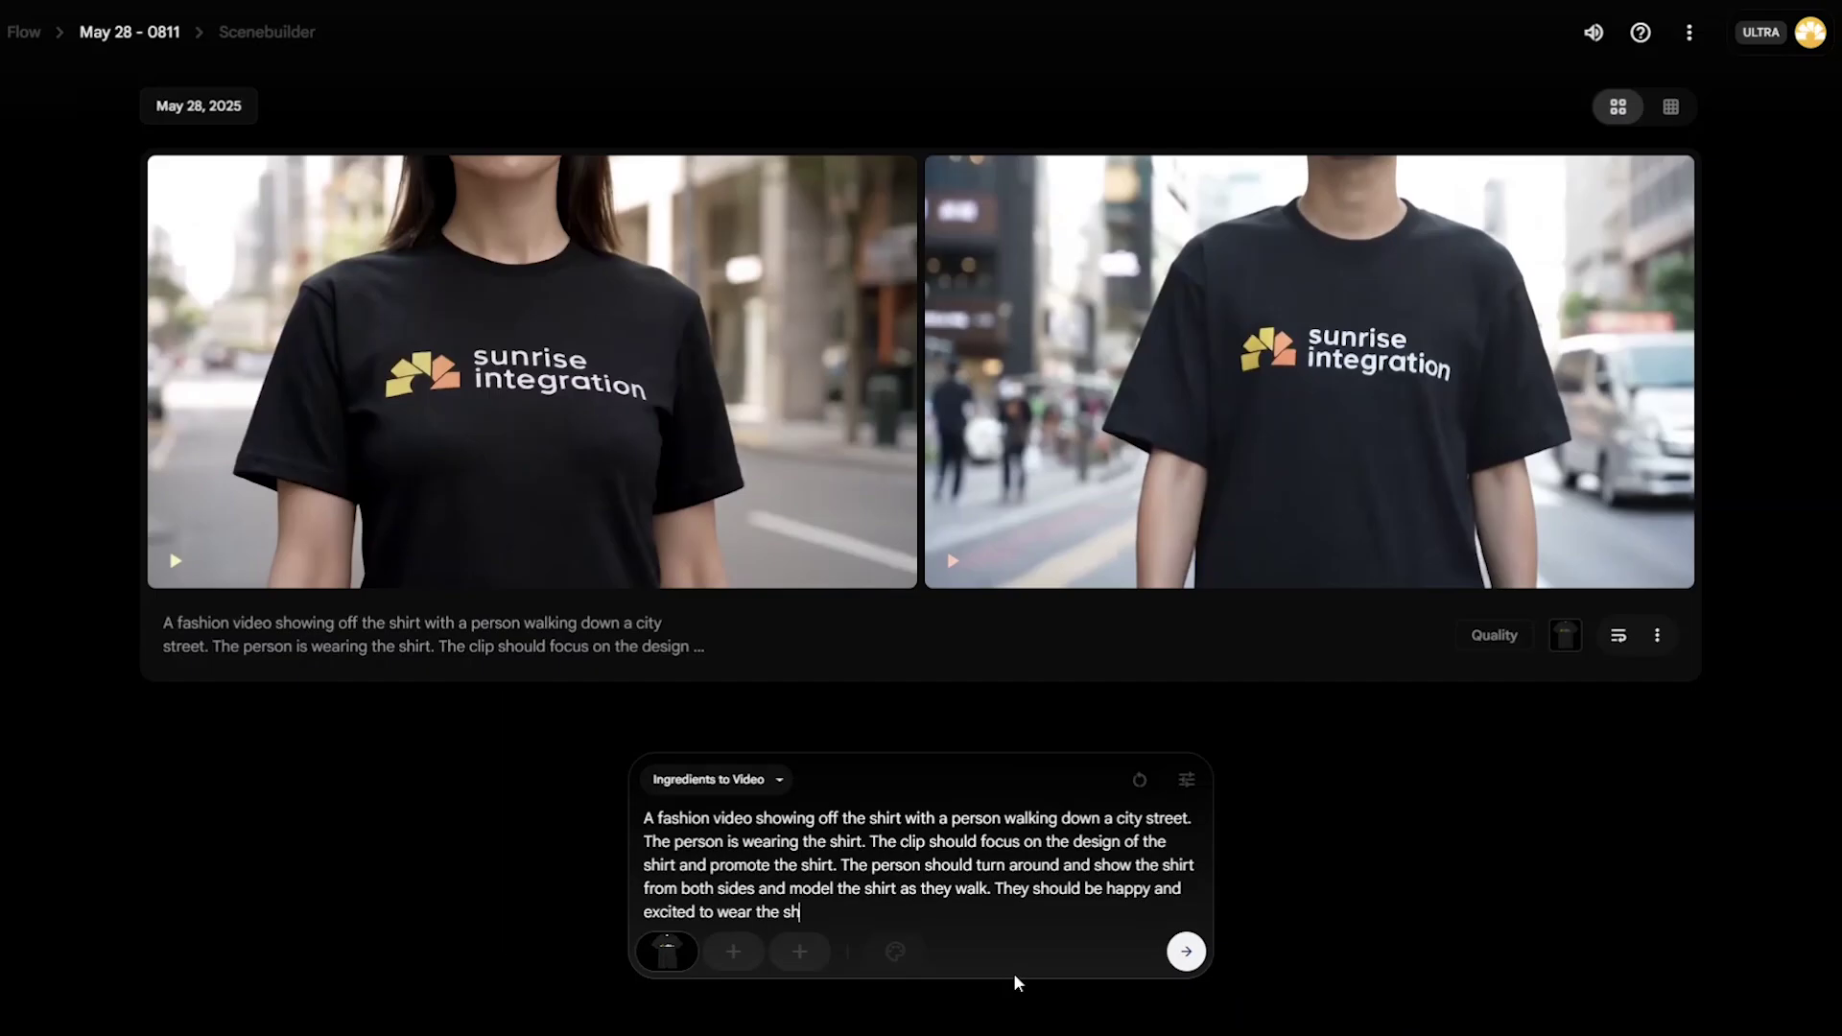
{"action": "type", "text": "irt."}
{"action": "left_click", "coordinate": [1186, 950]}
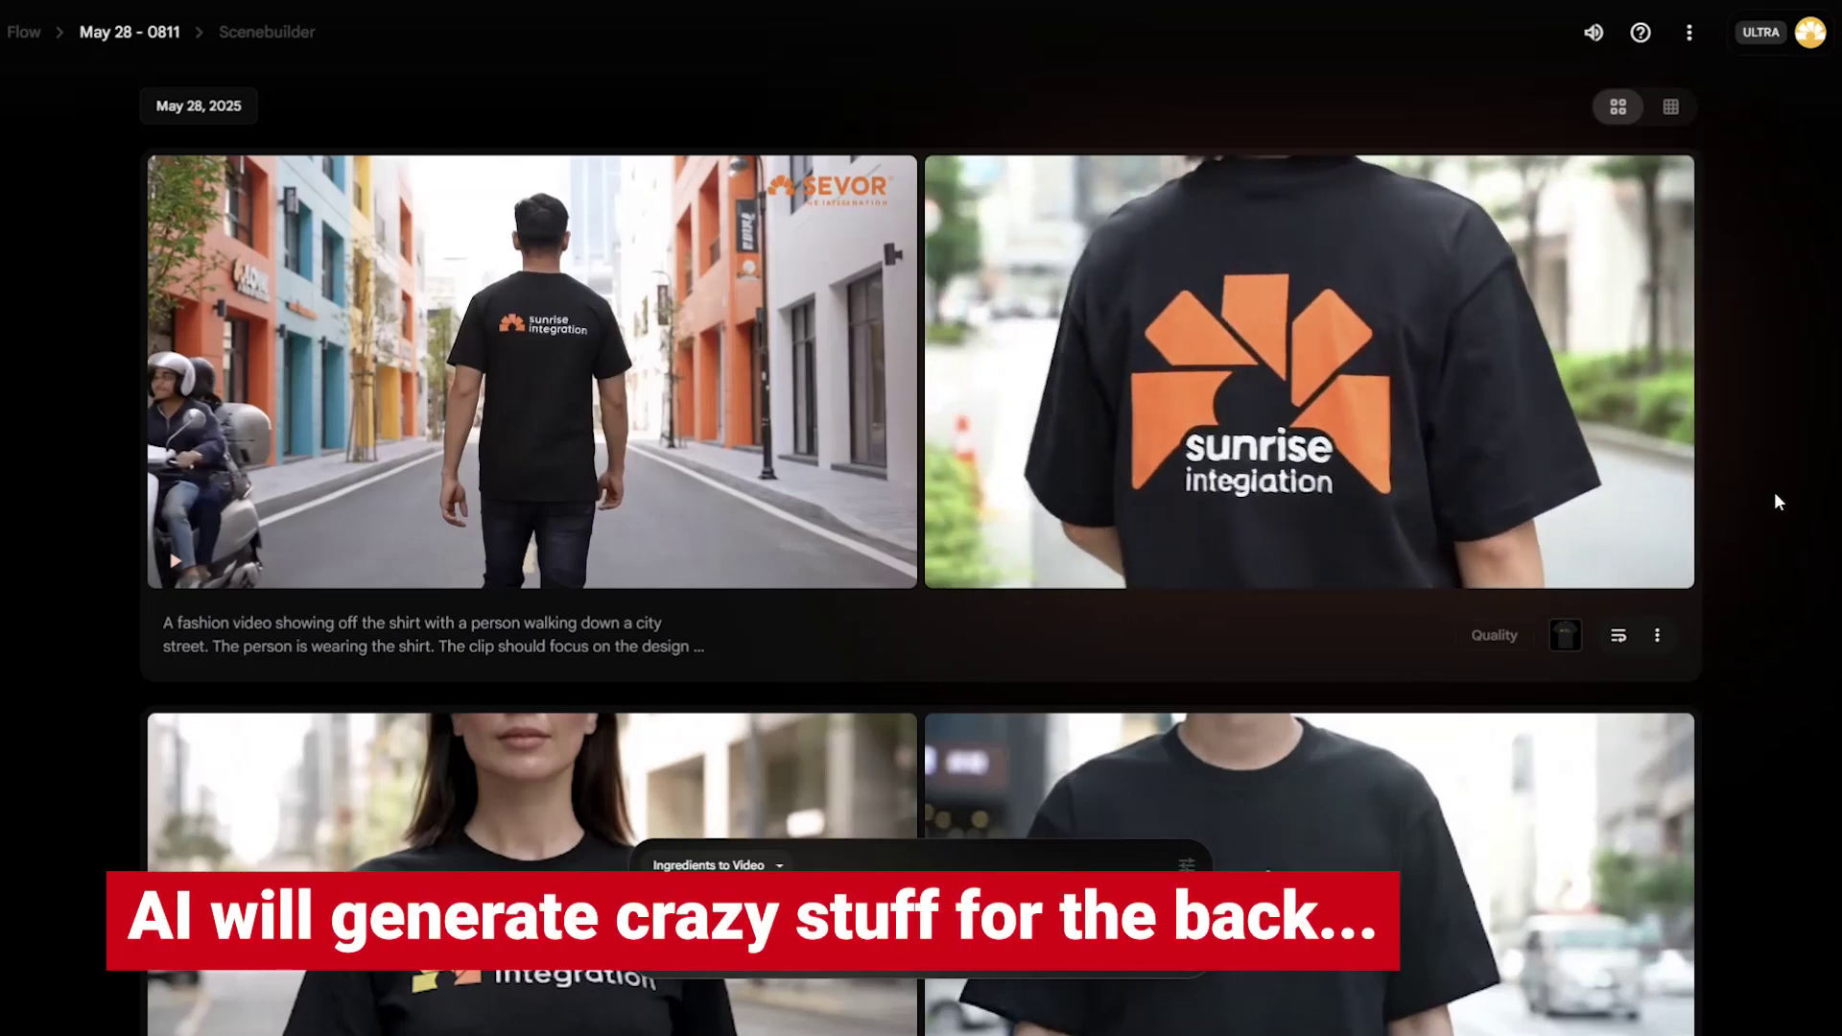
Play the top-right new clip to see how the T-shirt's back design rendered.
{"action": "mouse_move", "coordinate": [950, 566]}
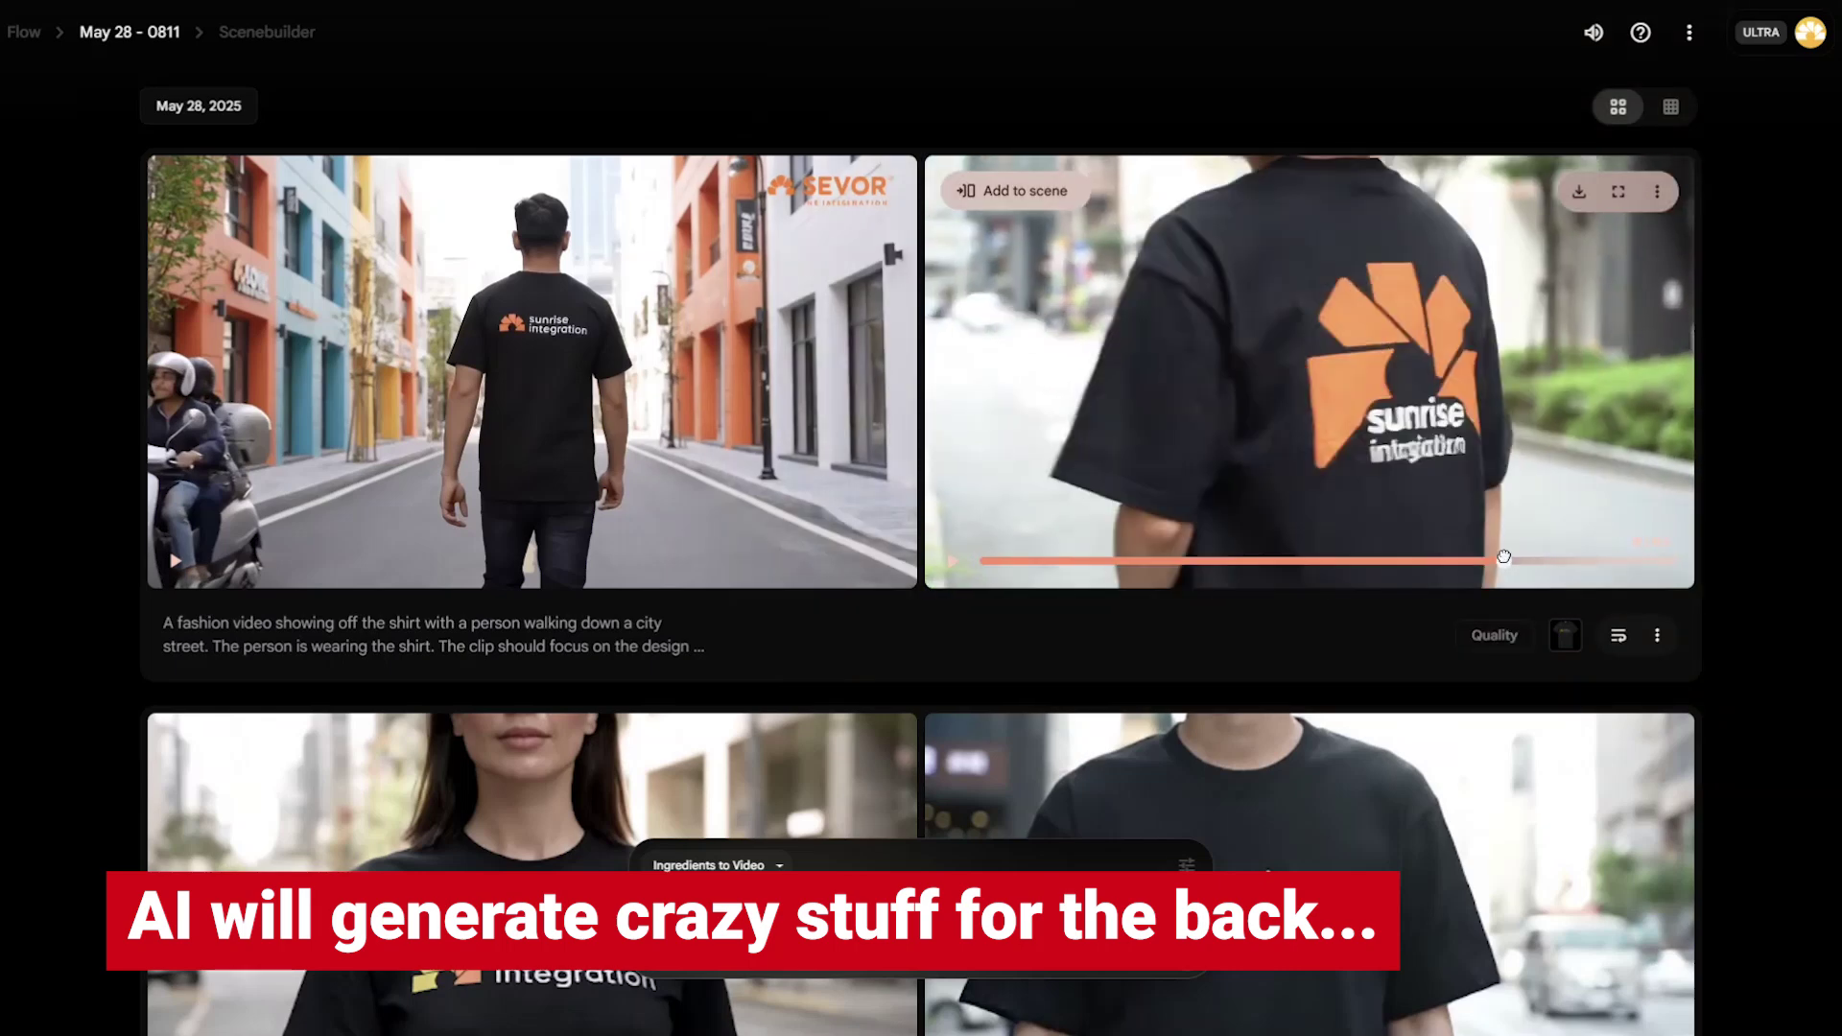
{"action": "mouse_move", "coordinate": [534, 353]}
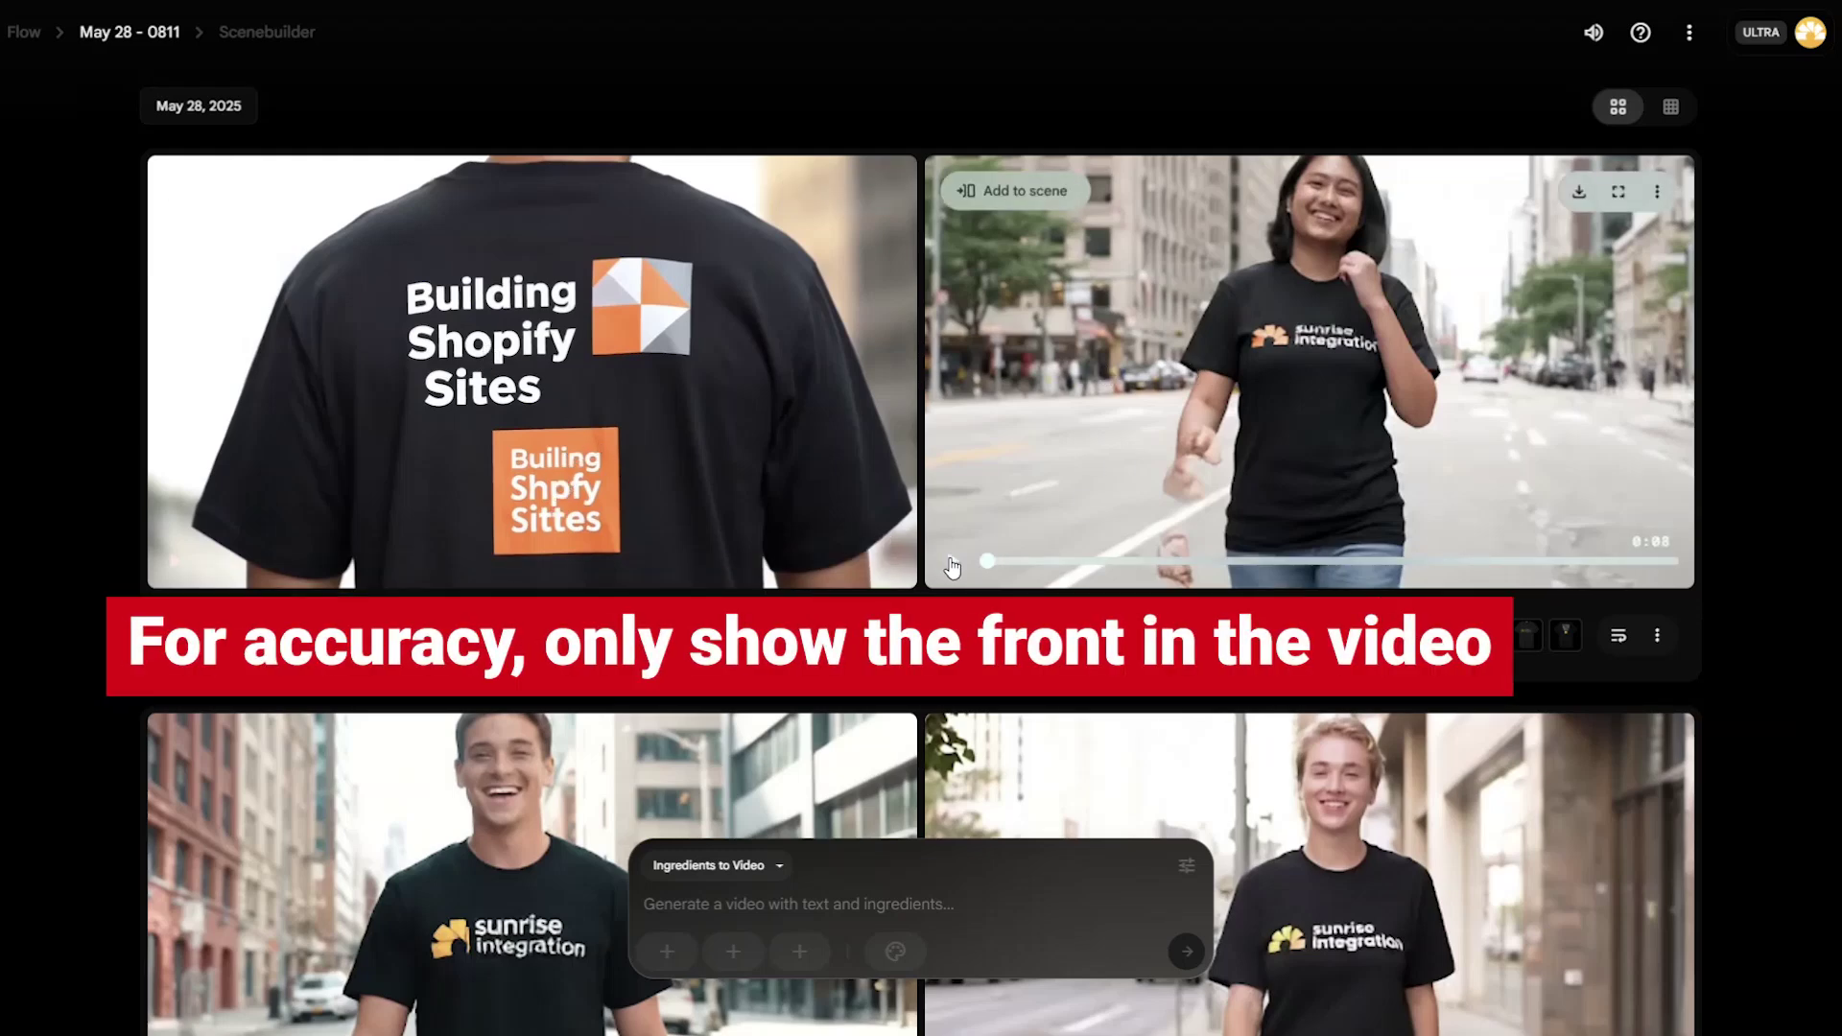
{"action": "left_click", "coordinate": [951, 564]}
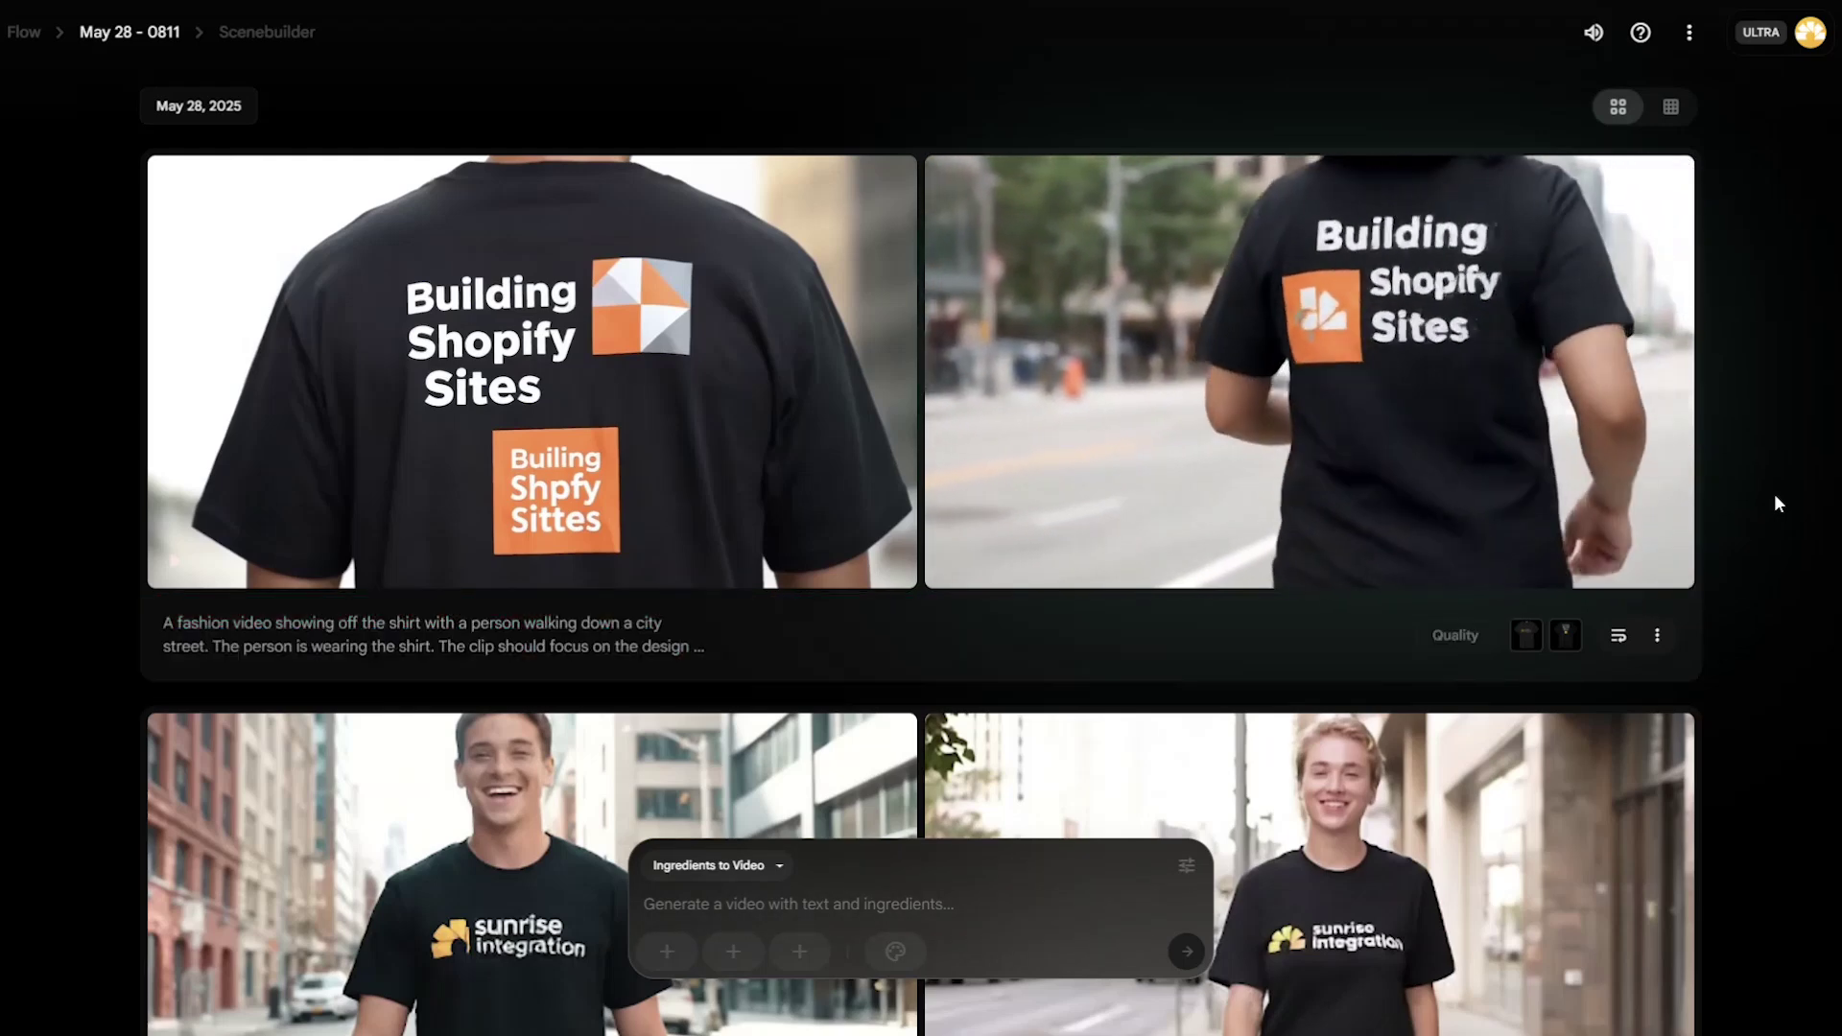
{"action": "mouse_move", "coordinate": [1428, 457]}
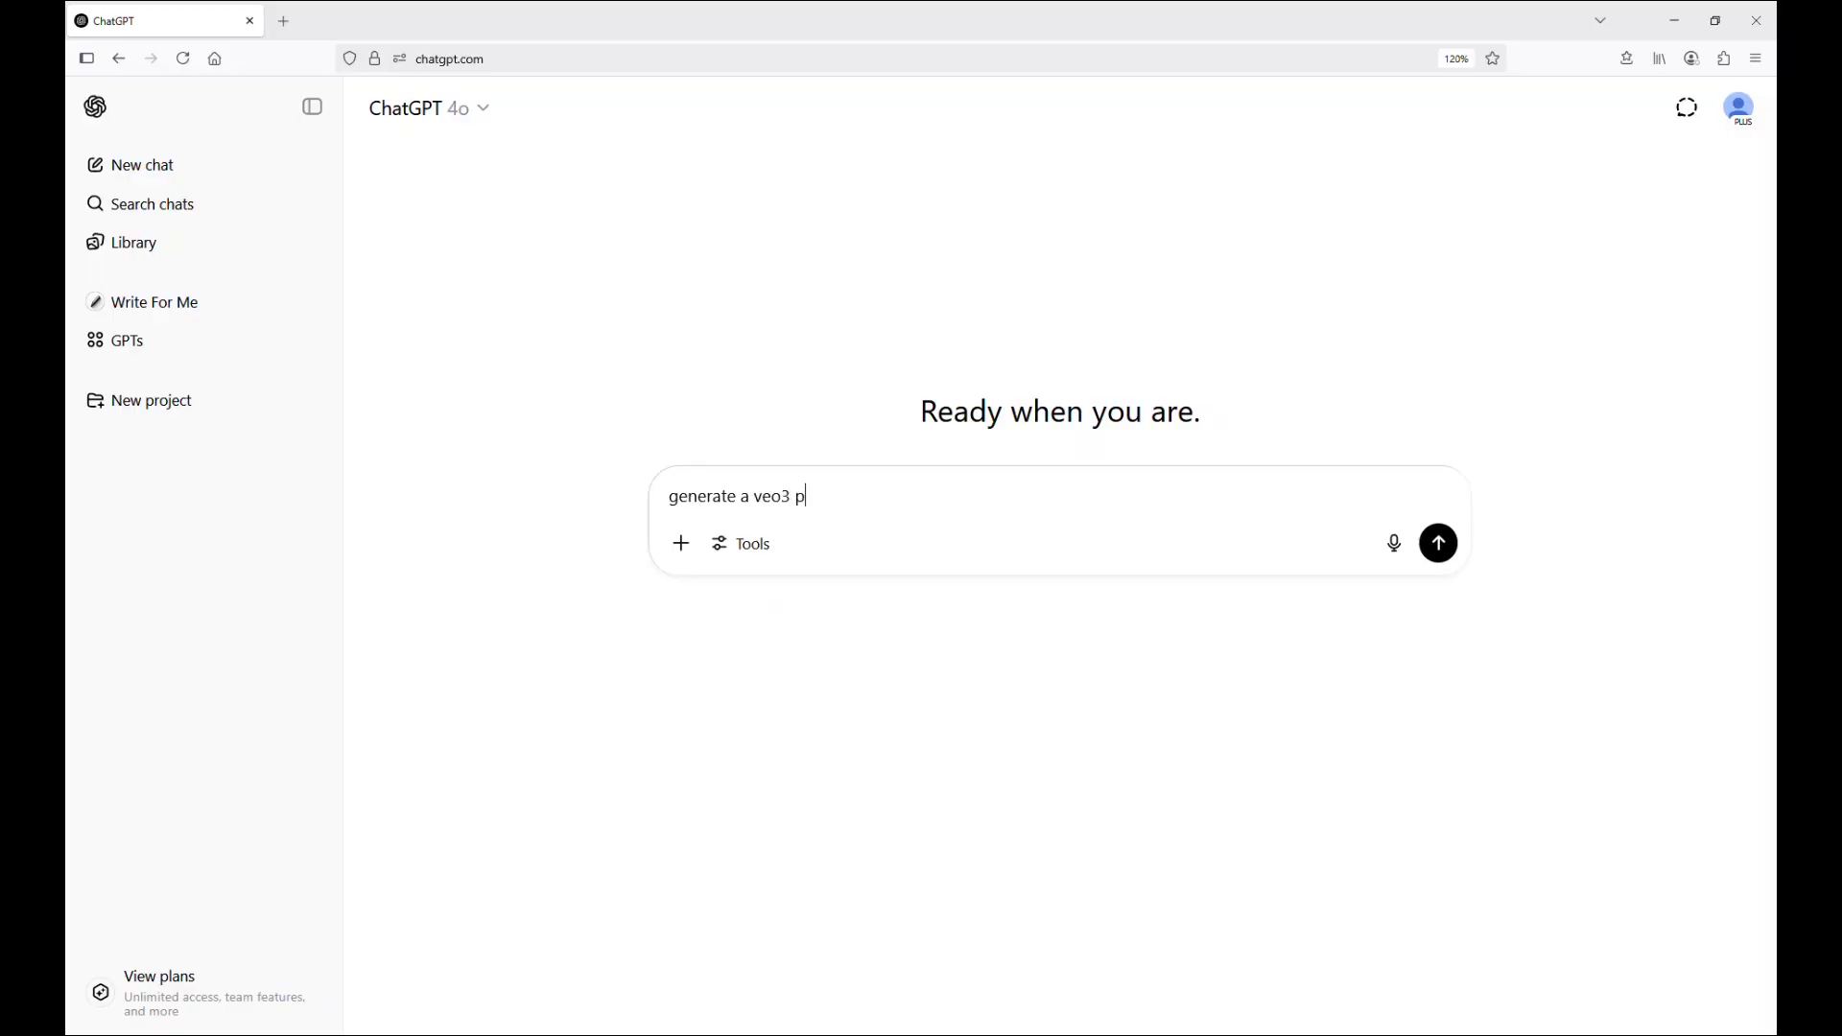
Ask ChatGPT for a Veo 3 fashion video prompt, pasting in the request text.
{"action": "type", "text": "a fas"}
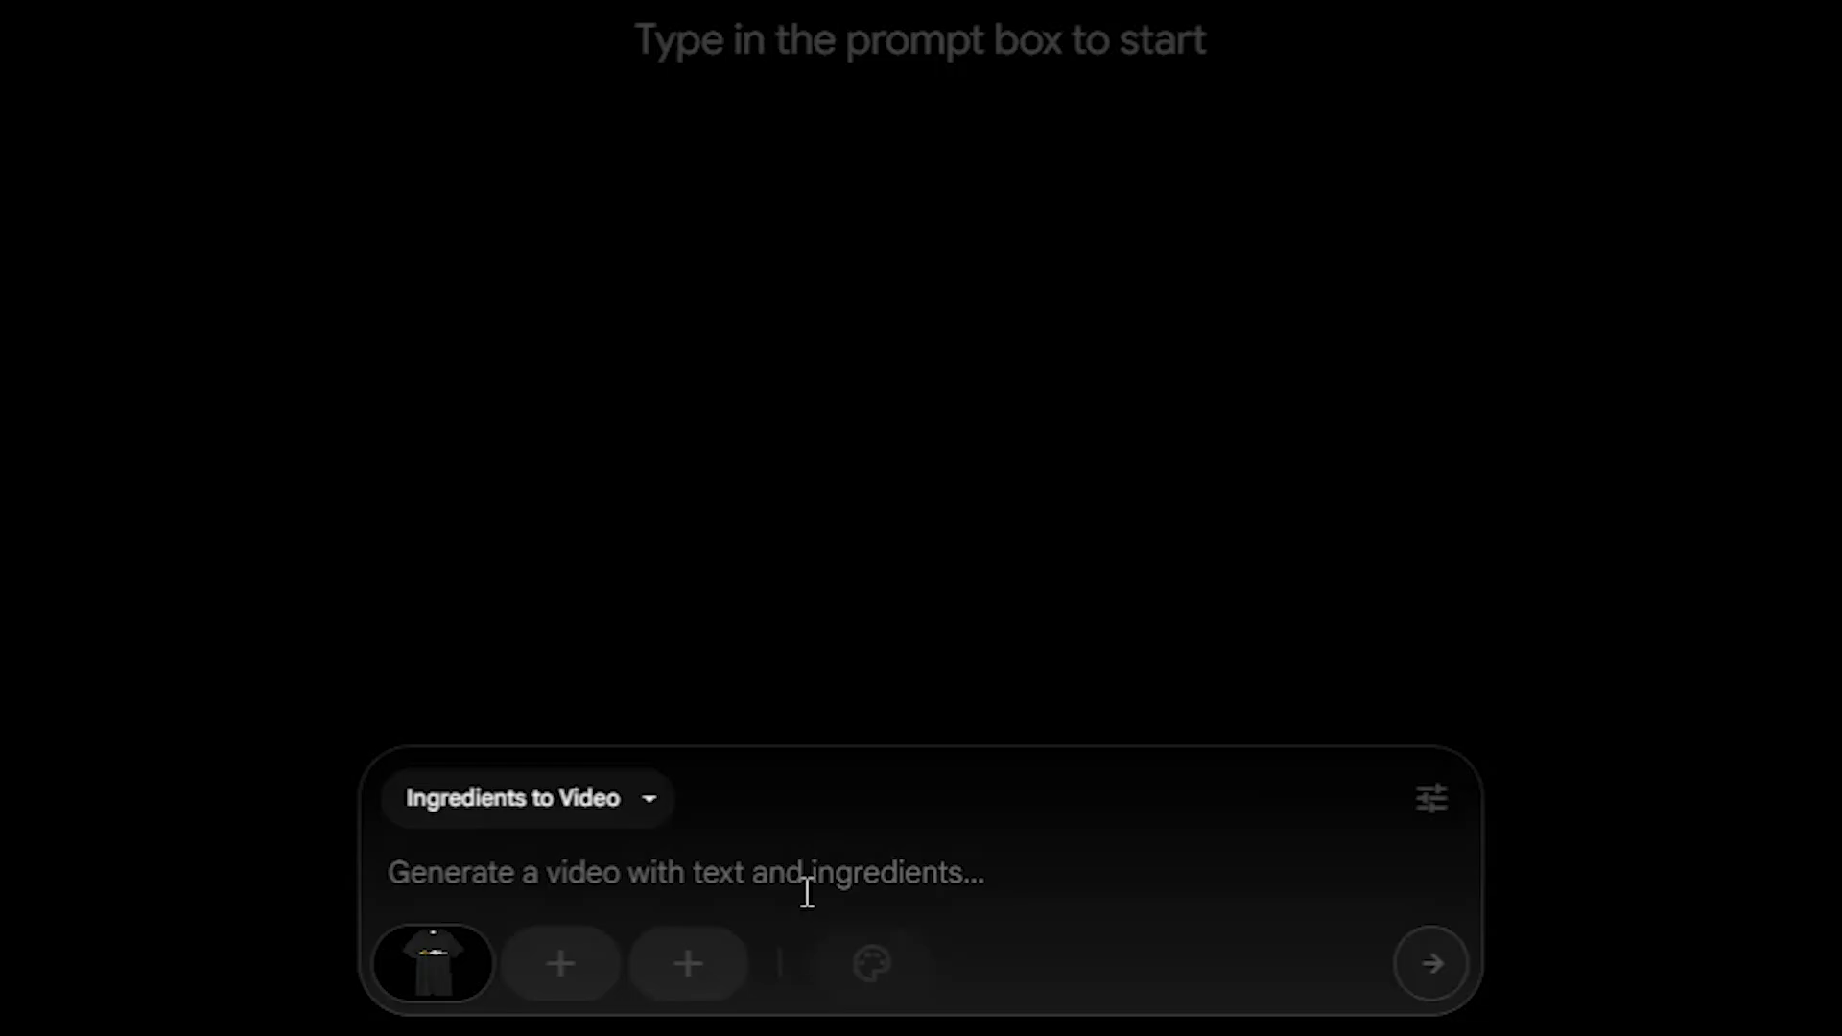
{"action": "type", "text": "A modern, high-resolution cinematic video of a model walking confidently down a vibrant city street in the late afternoon golden hour. The model is wearing a stylish, short-sleeved shirt with a bold, unique design. The camera alternates between wide-angle shots of the bustling city surroundings—showing cafés, murals, crosswalks, and sunlight reflecting off buildings—and close-up shots that highlight the shirt’s pattern, stitching, and fabric movement as the model walks. The model smiles and interacts casually with their environment, running a hand along a railing or pausing to look into a shop window. The vibe is energetic and urban, showcasing how the shirt fits naturally into a confident, on-the-go lifestyle. Include natural light flares, smooth slow-motion moments, and a focus on the shirt as the hero piece of the scene."}
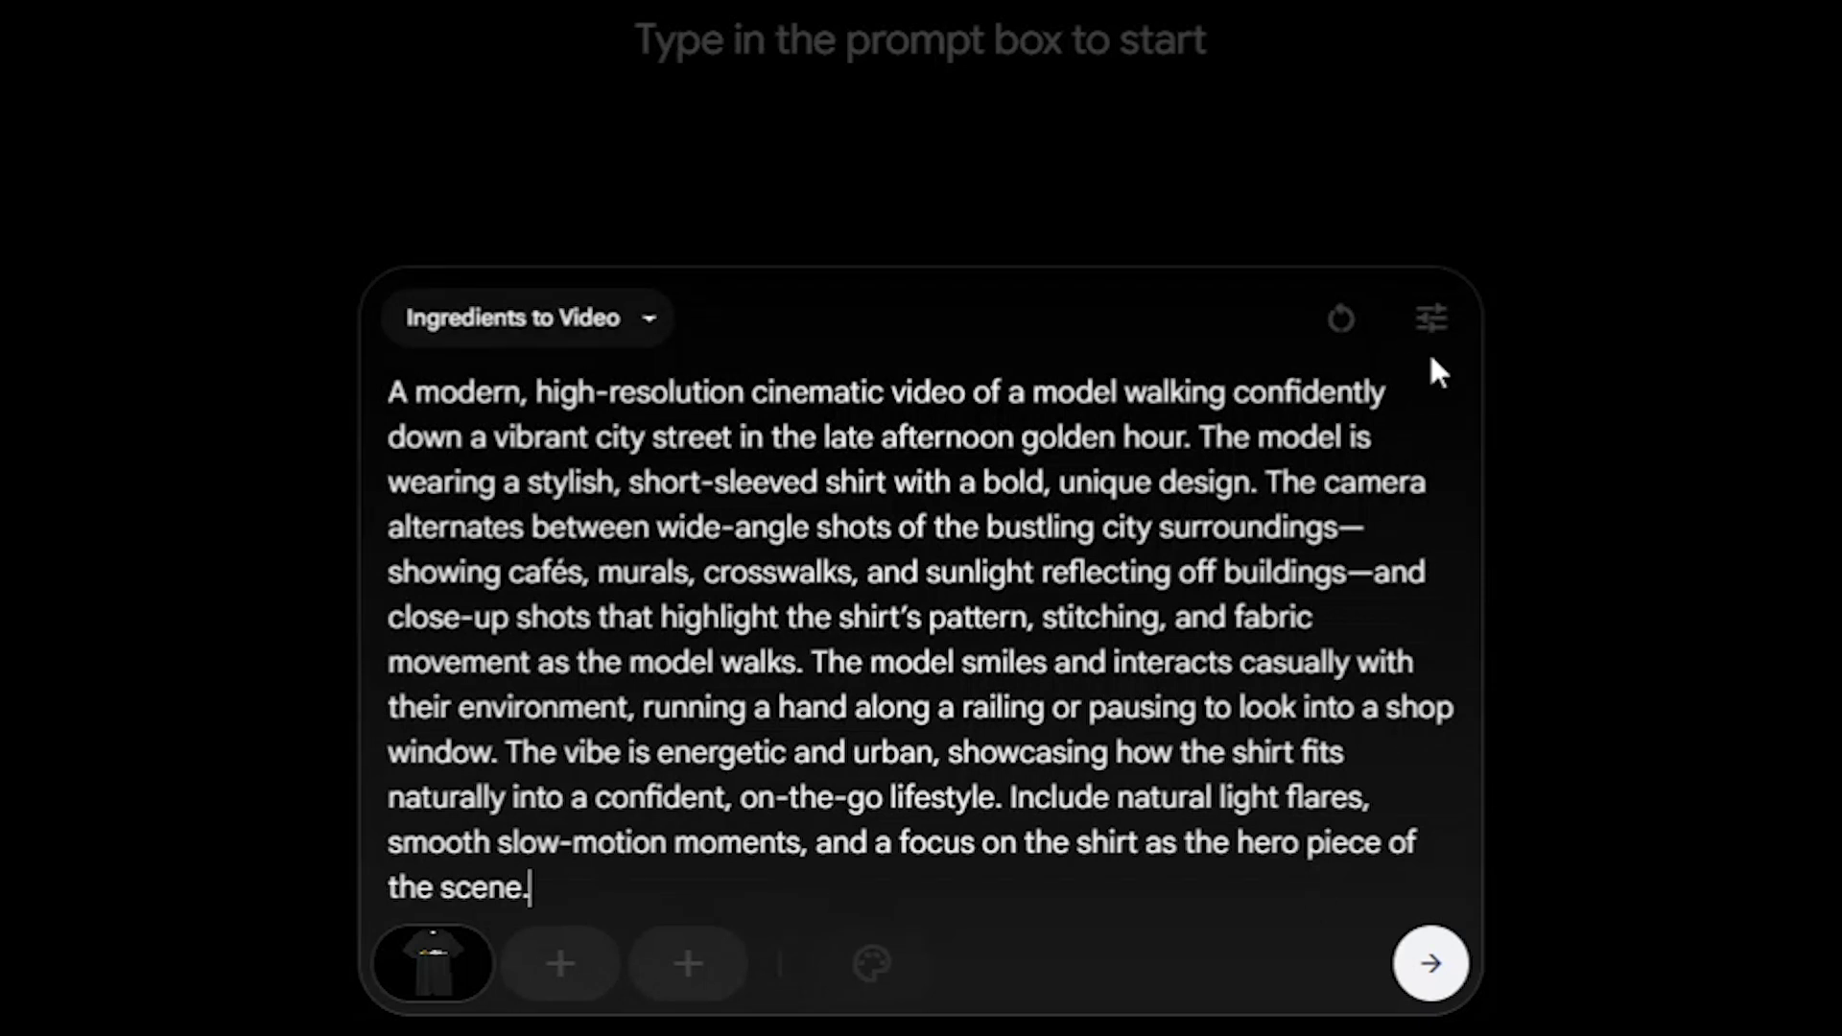
Generate clips from the golden-hour city-street prompt, then play and pause the left video.
{"action": "left_click", "coordinate": [1430, 963]}
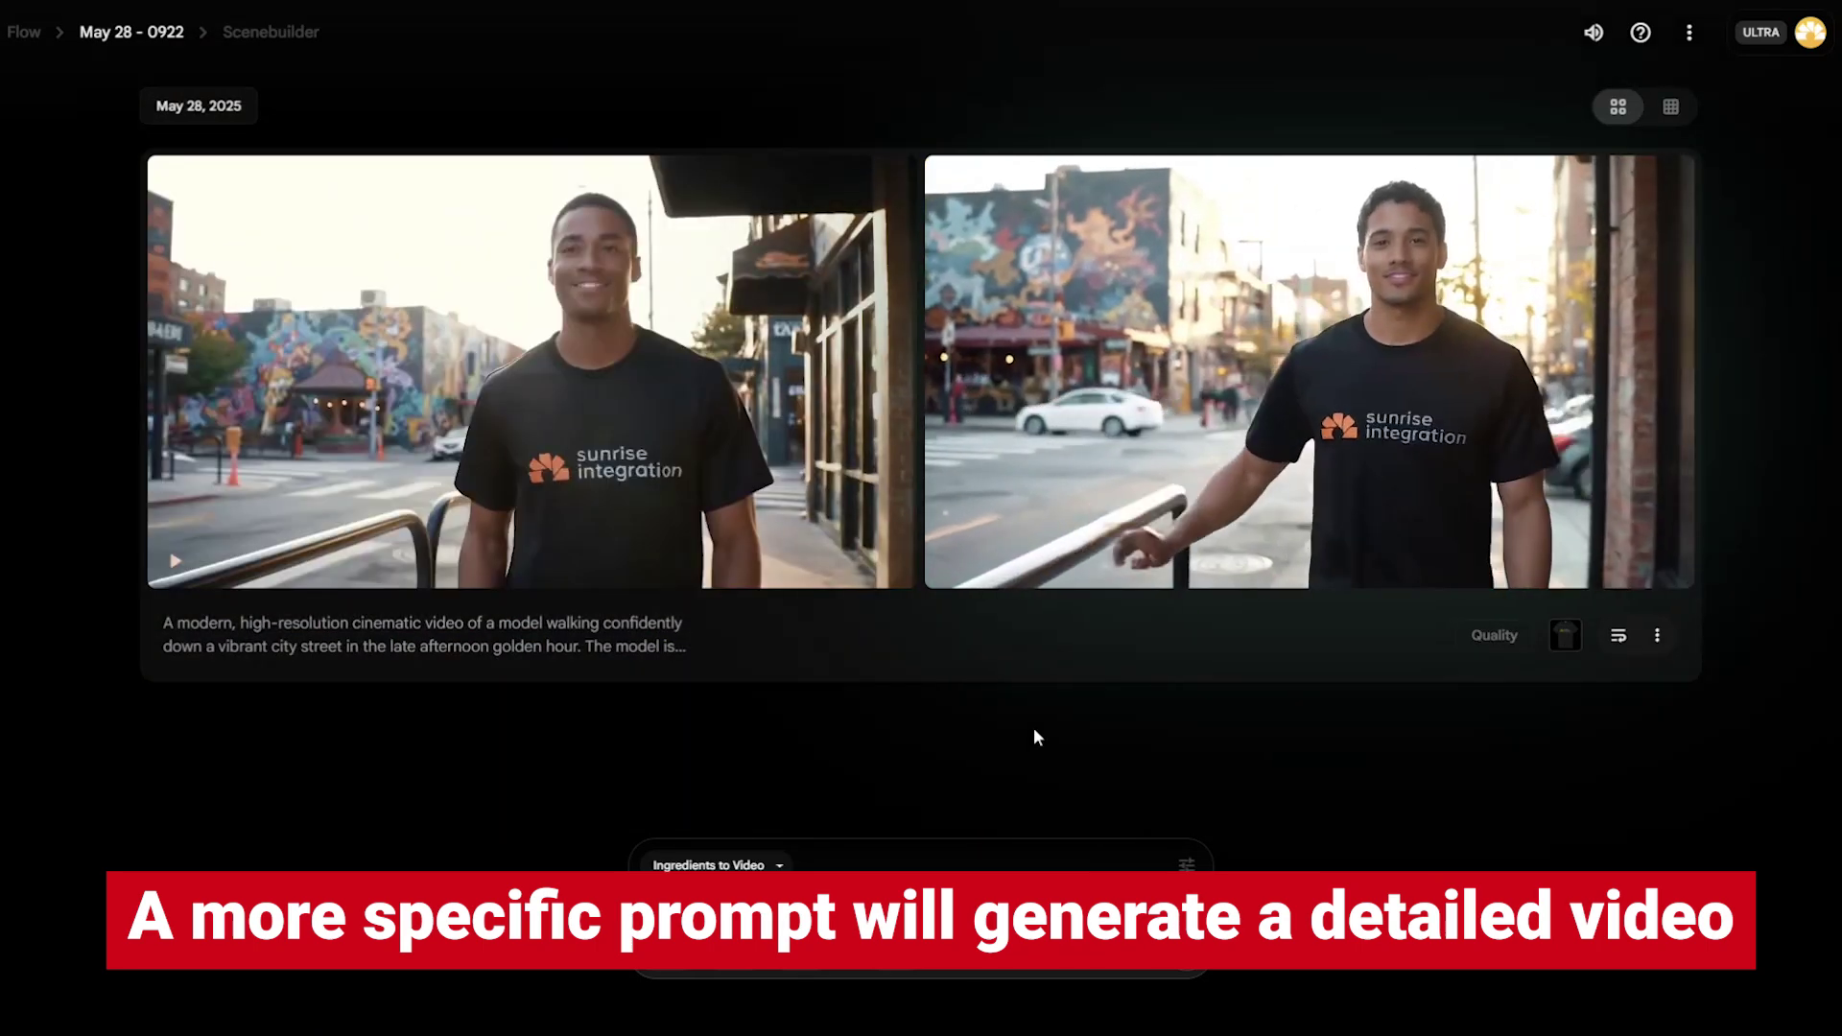
{"action": "left_click", "coordinate": [176, 562]}
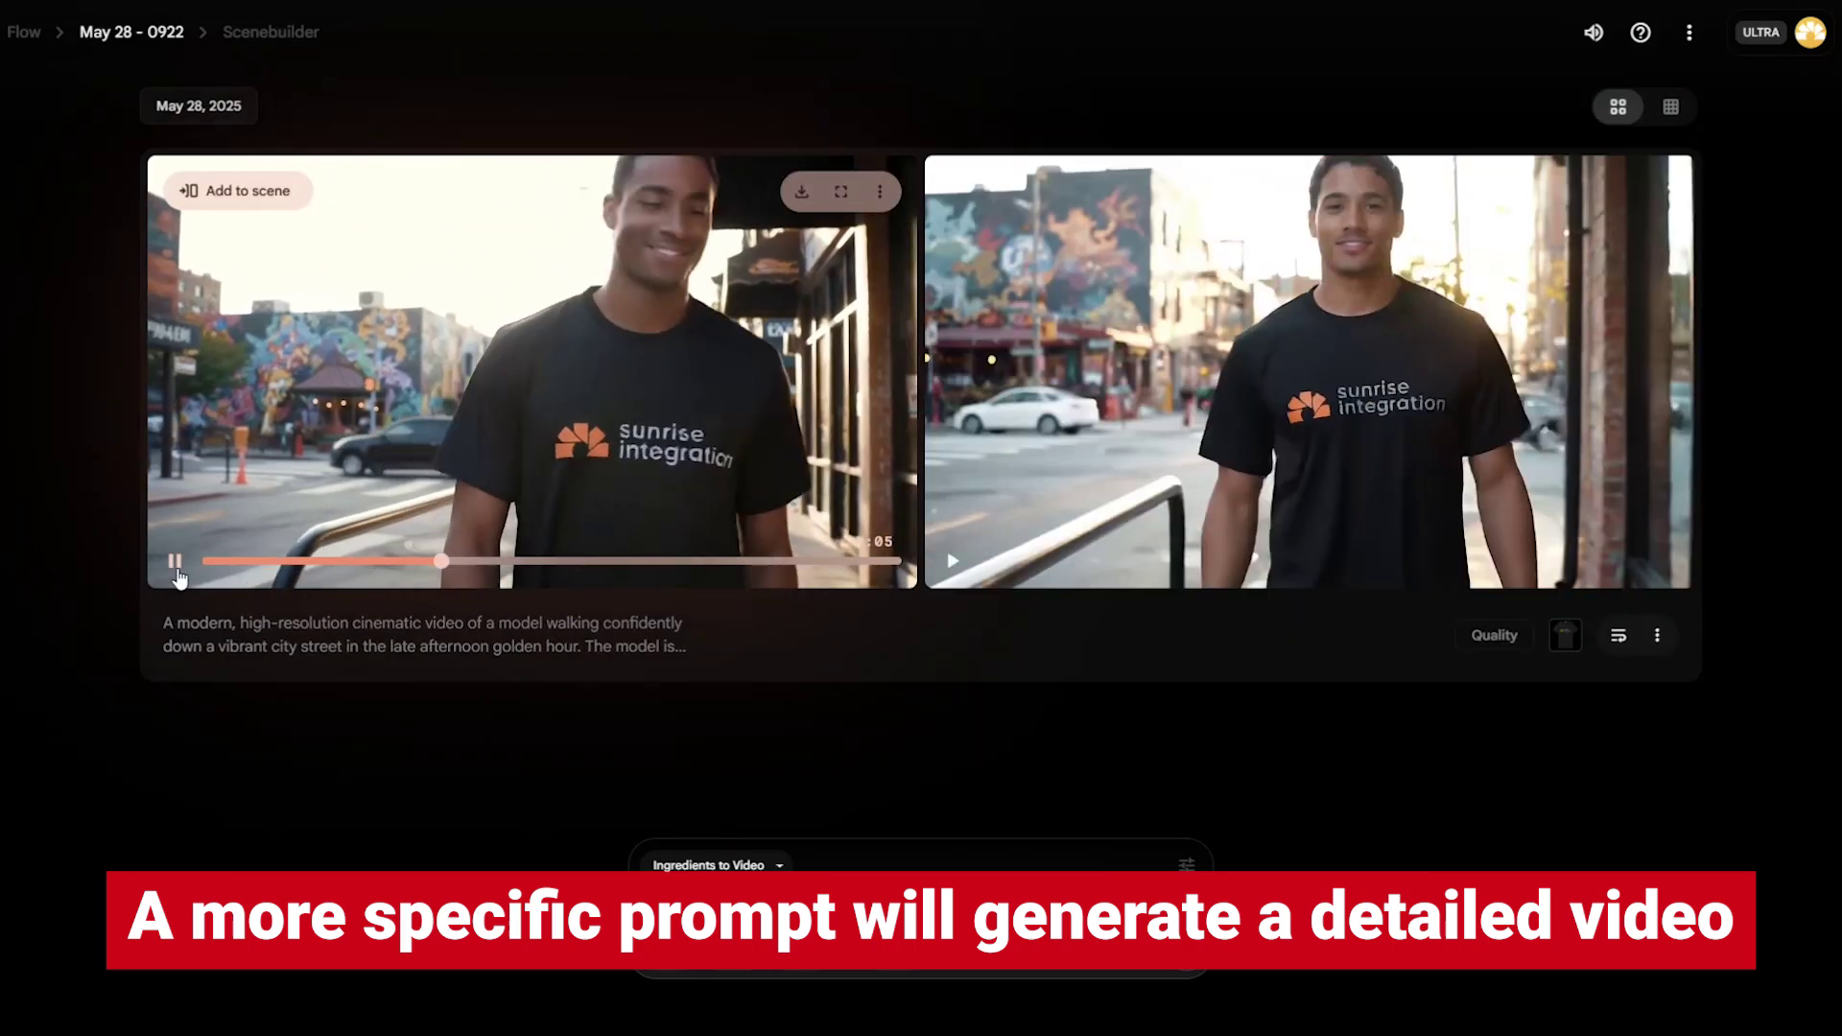
{"action": "left_click", "coordinate": [354, 465]}
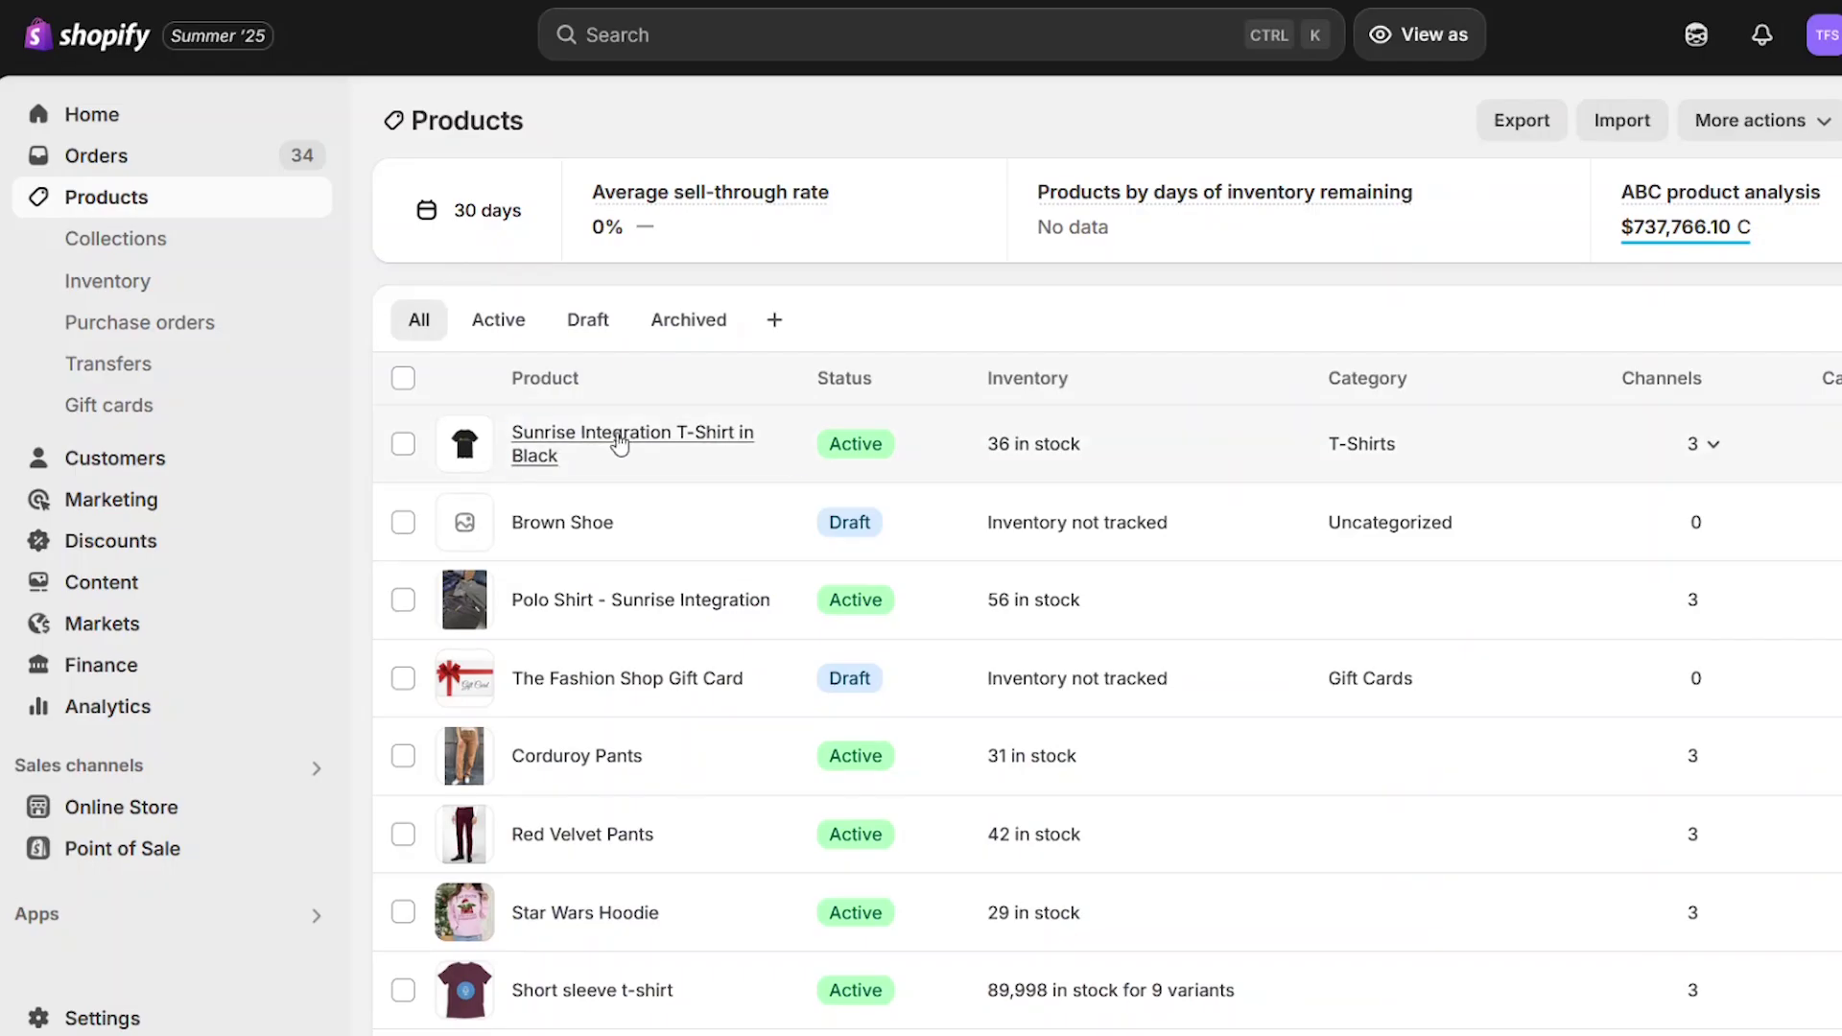
Upload the fashion-video-guy-1 MP4 to the T-Shirt in Black product media and preview it.
{"action": "left_click", "coordinate": [619, 444]}
{"action": "left_click", "coordinate": [865, 733]}
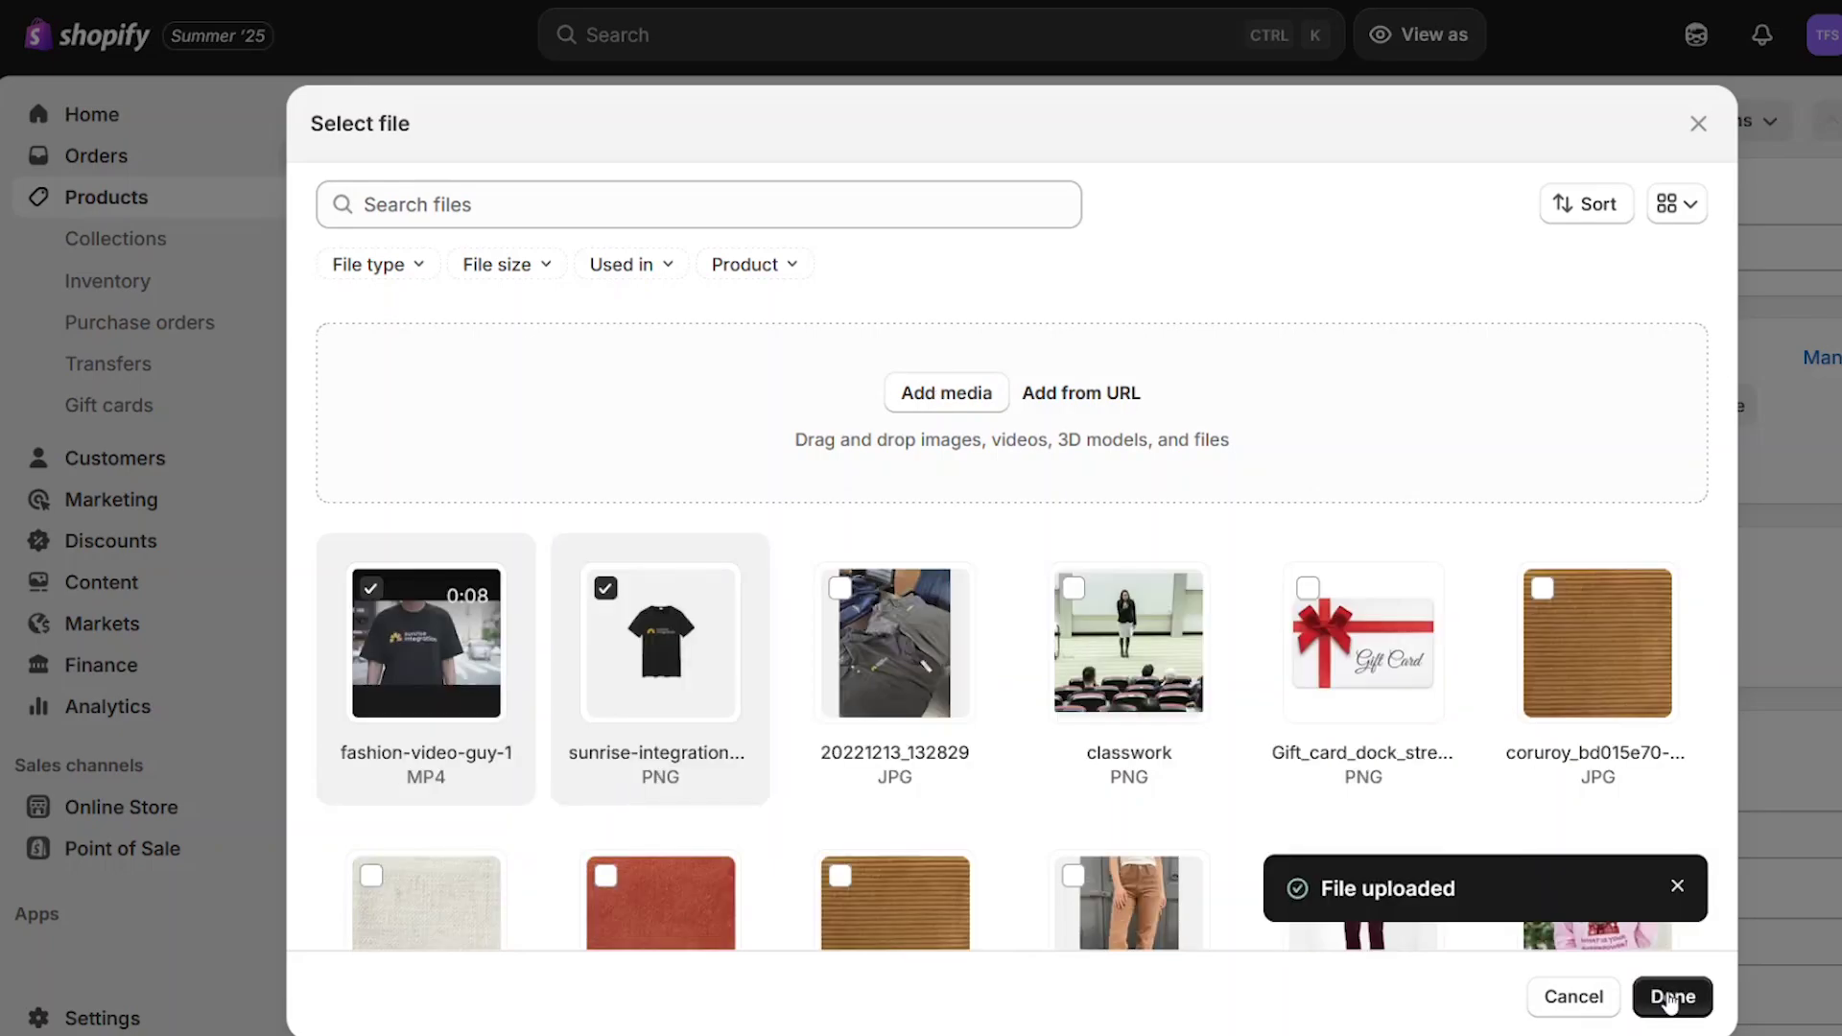
{"action": "left_click", "coordinate": [1672, 996]}
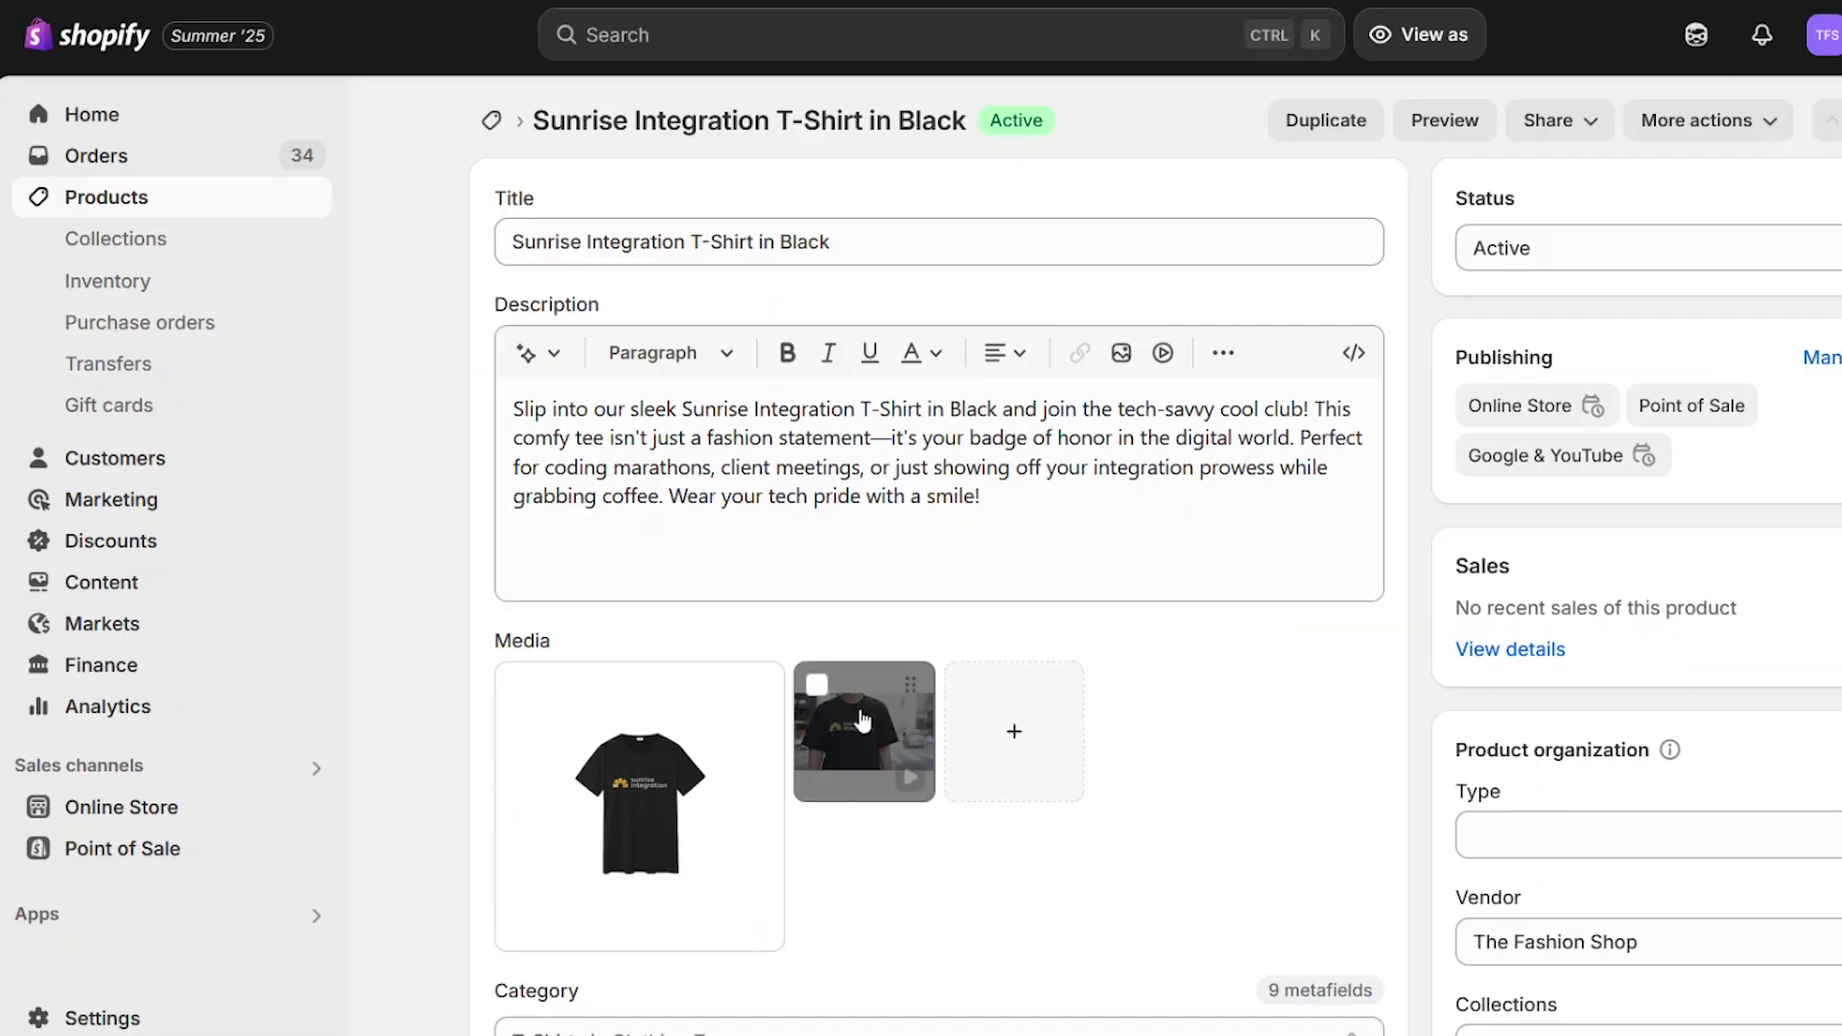
{"action": "left_click", "coordinate": [909, 775]}
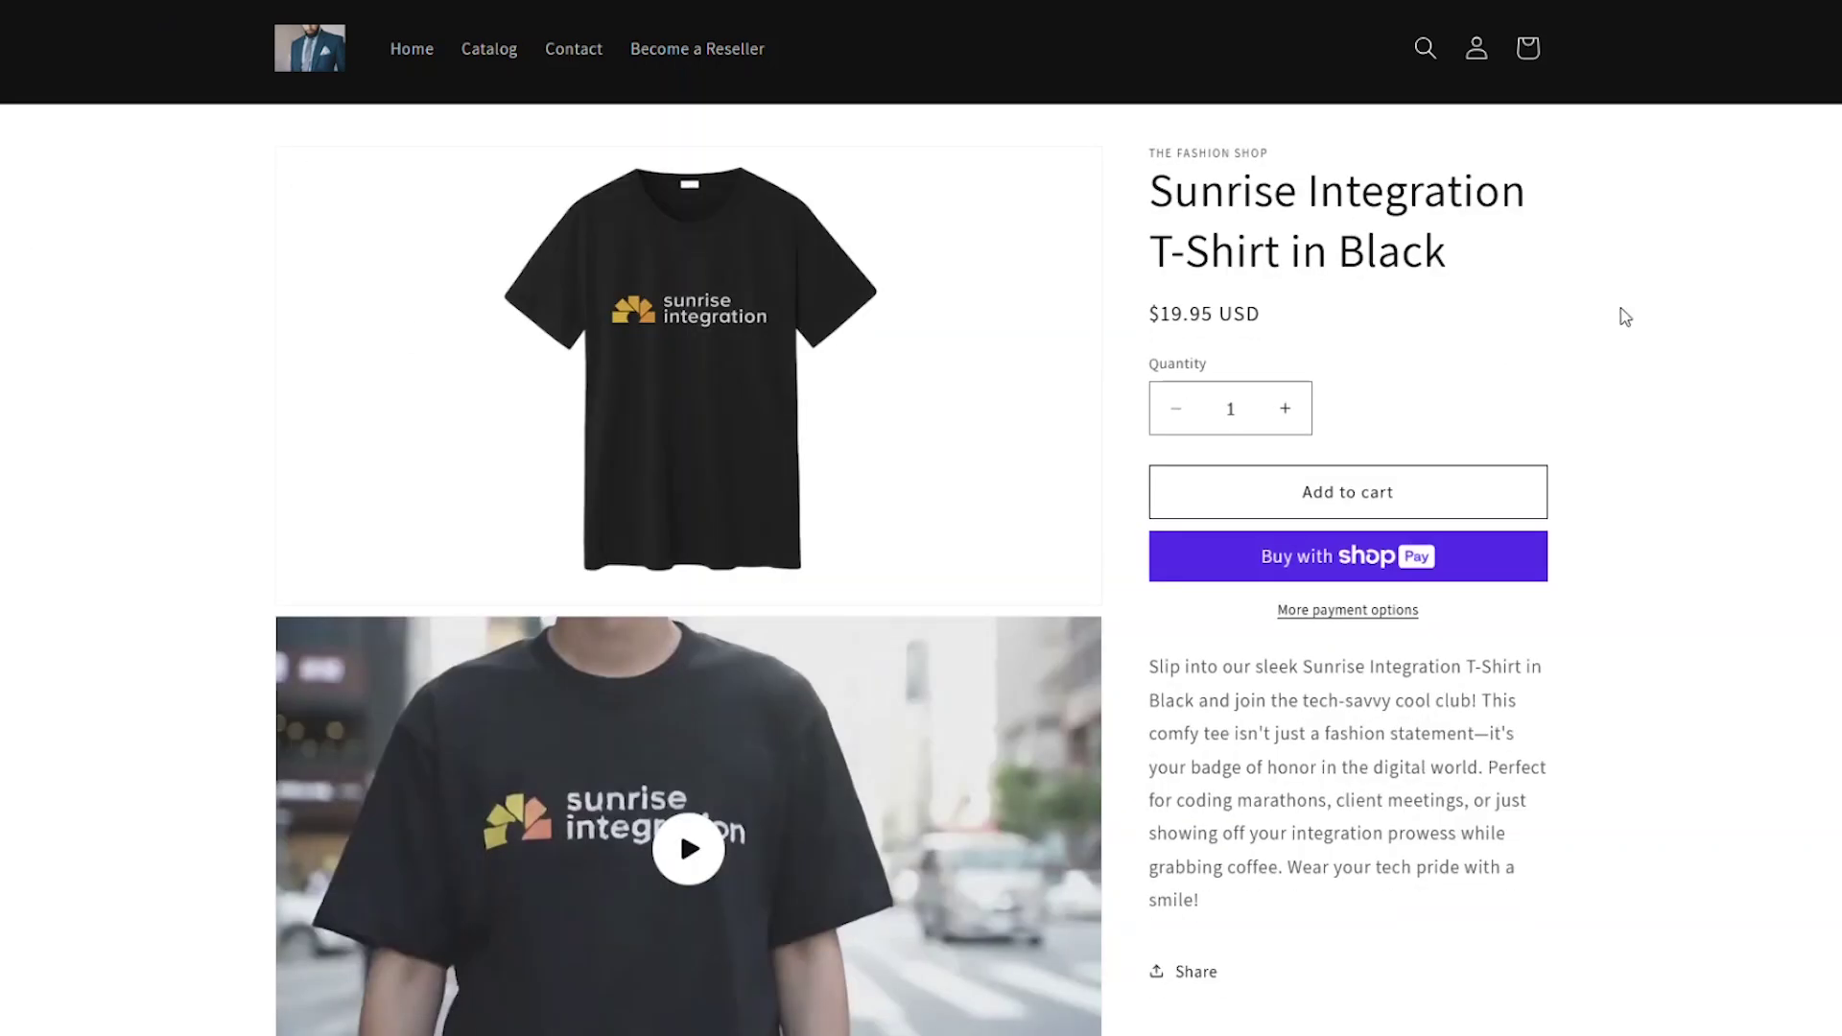
Check the videos on the storefront product page, then drag a video into the first Media slot.
{"action": "scroll", "coordinate": [921, 518], "scroll_direction": "down", "scroll_amount": 1}
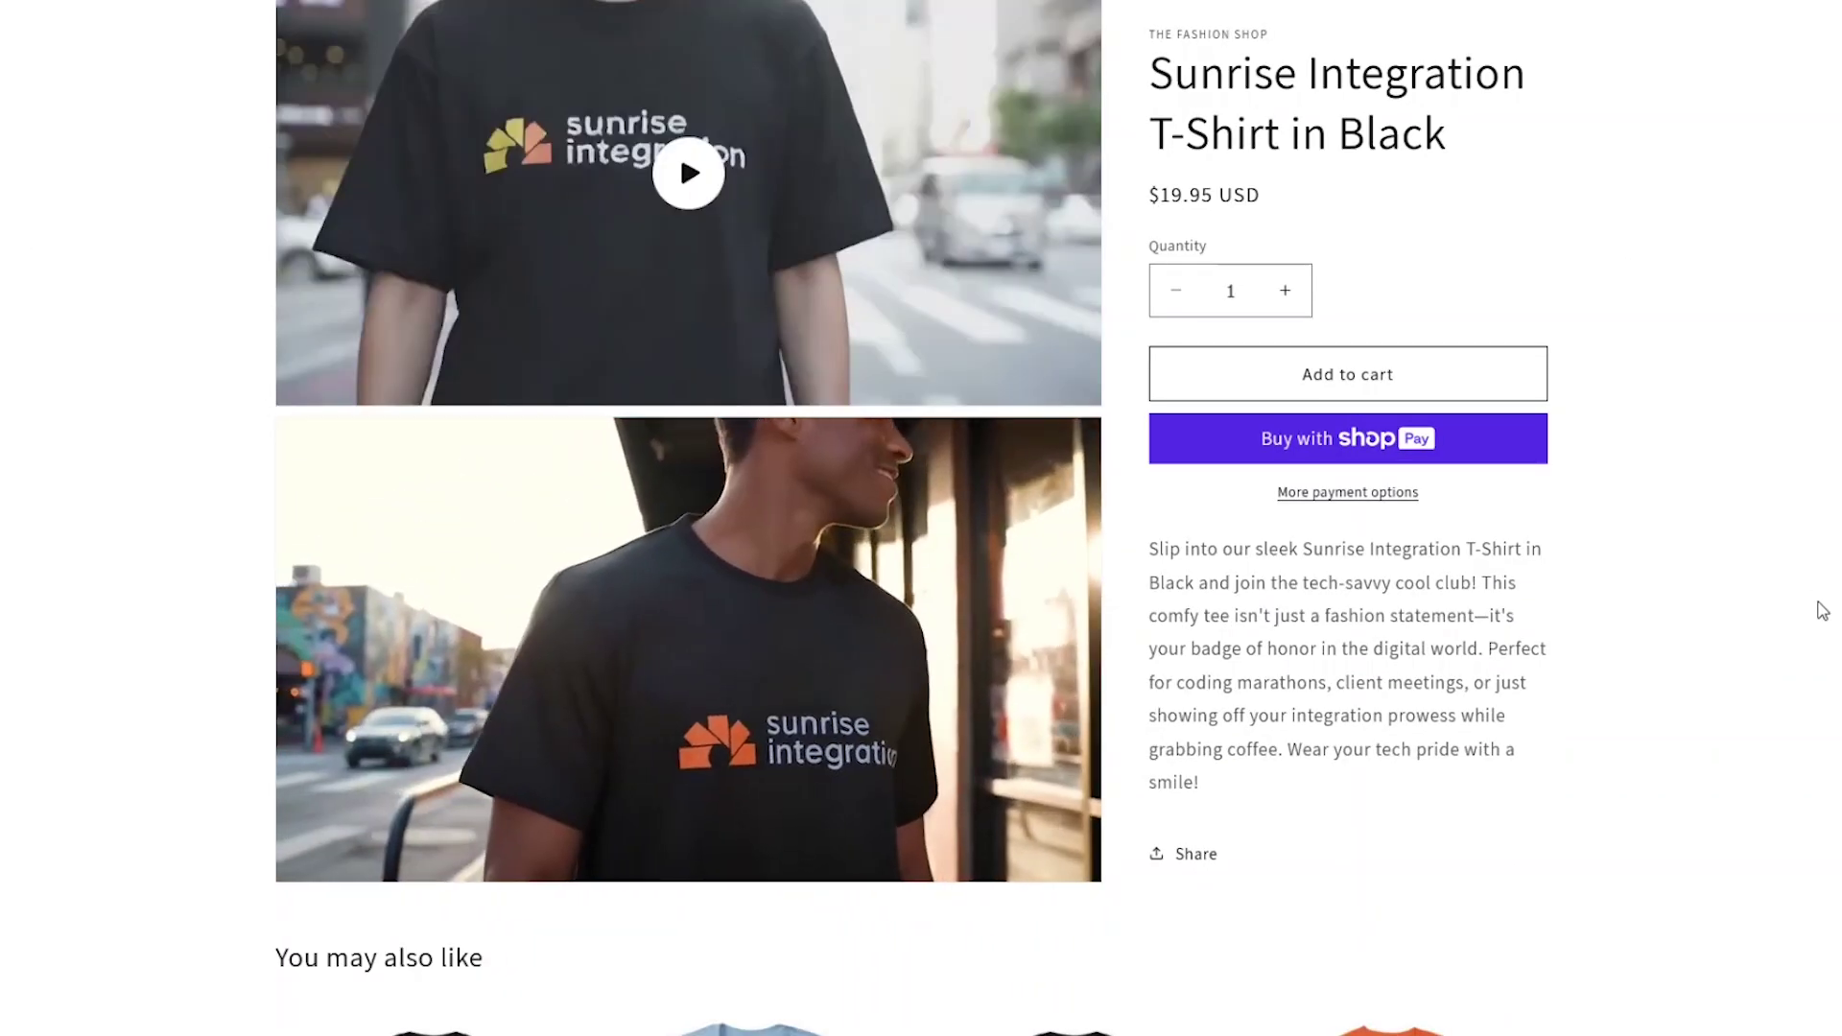
{"action": "scroll", "coordinate": [1099, 715], "scroll_direction": "up", "scroll_amount": 1}
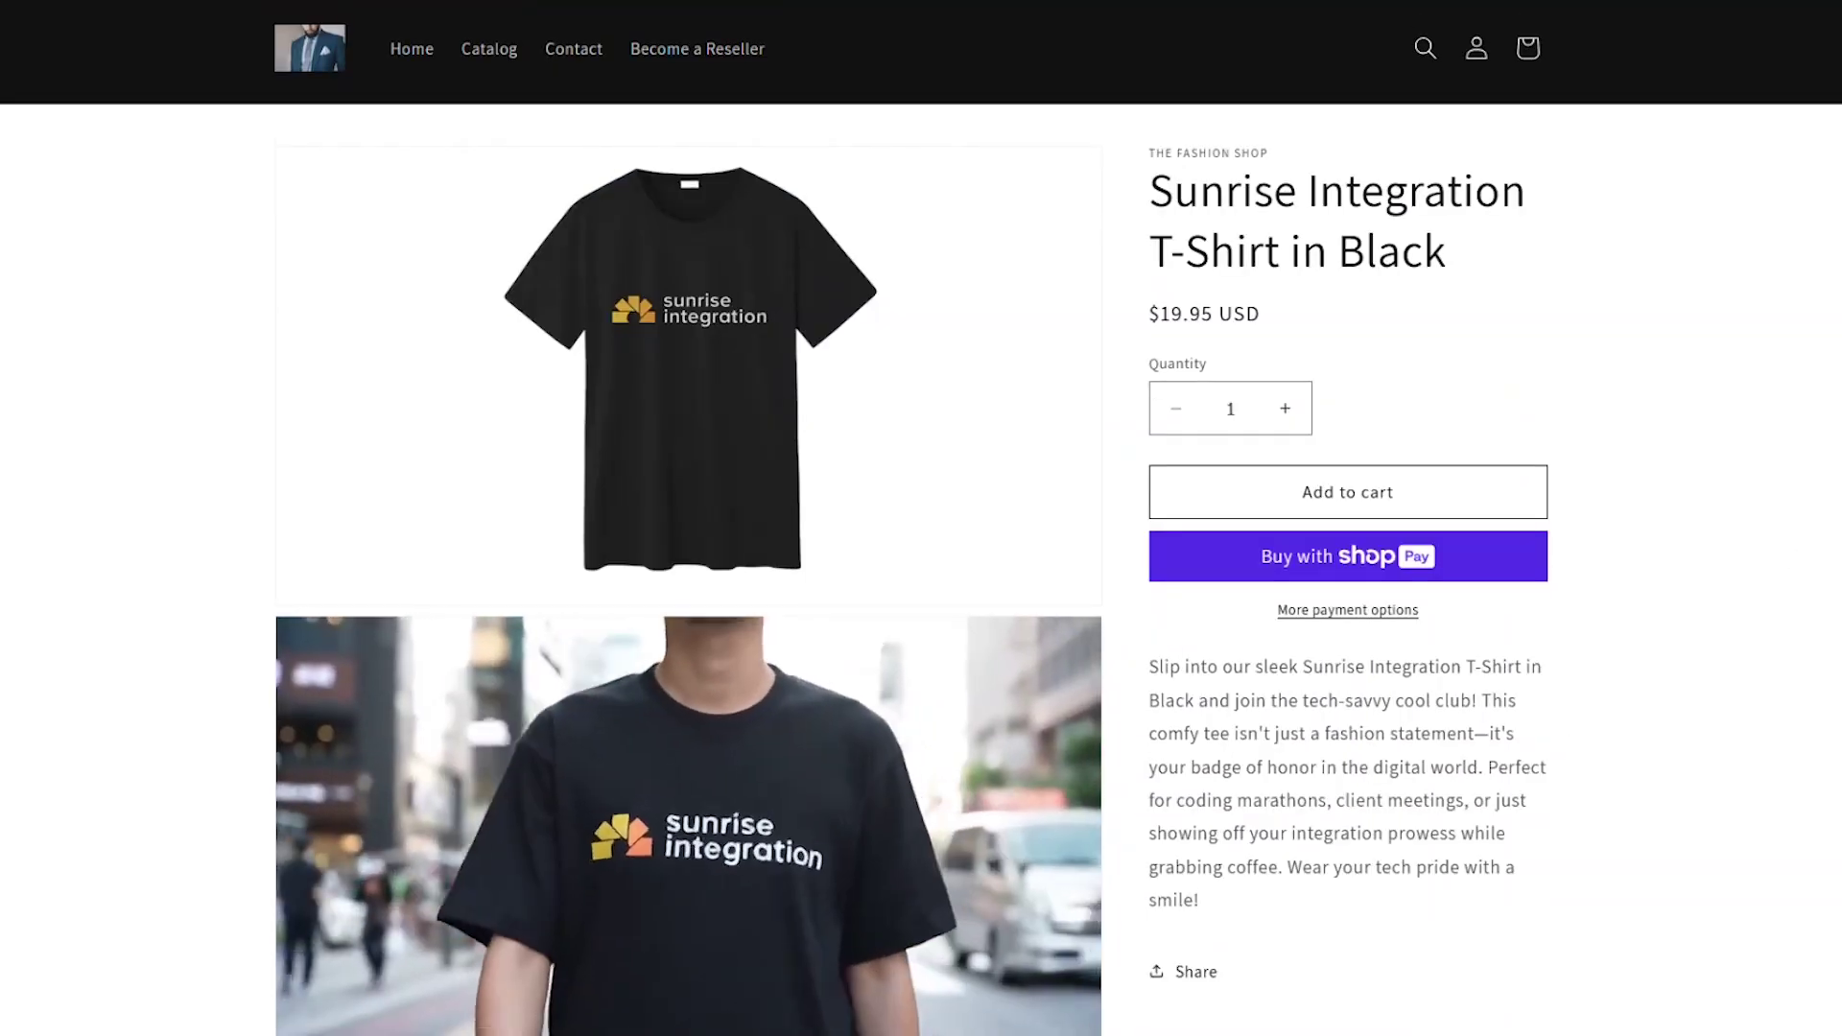
{"action": "scroll", "coordinate": [1817, 412], "scroll_direction": "down", "scroll_amount": 7}
{"action": "scroll", "coordinate": [1817, 412], "scroll_direction": "up", "scroll_amount": 5}
{"action": "scroll", "coordinate": [560, 399], "scroll_direction": "up", "scroll_amount": 2}
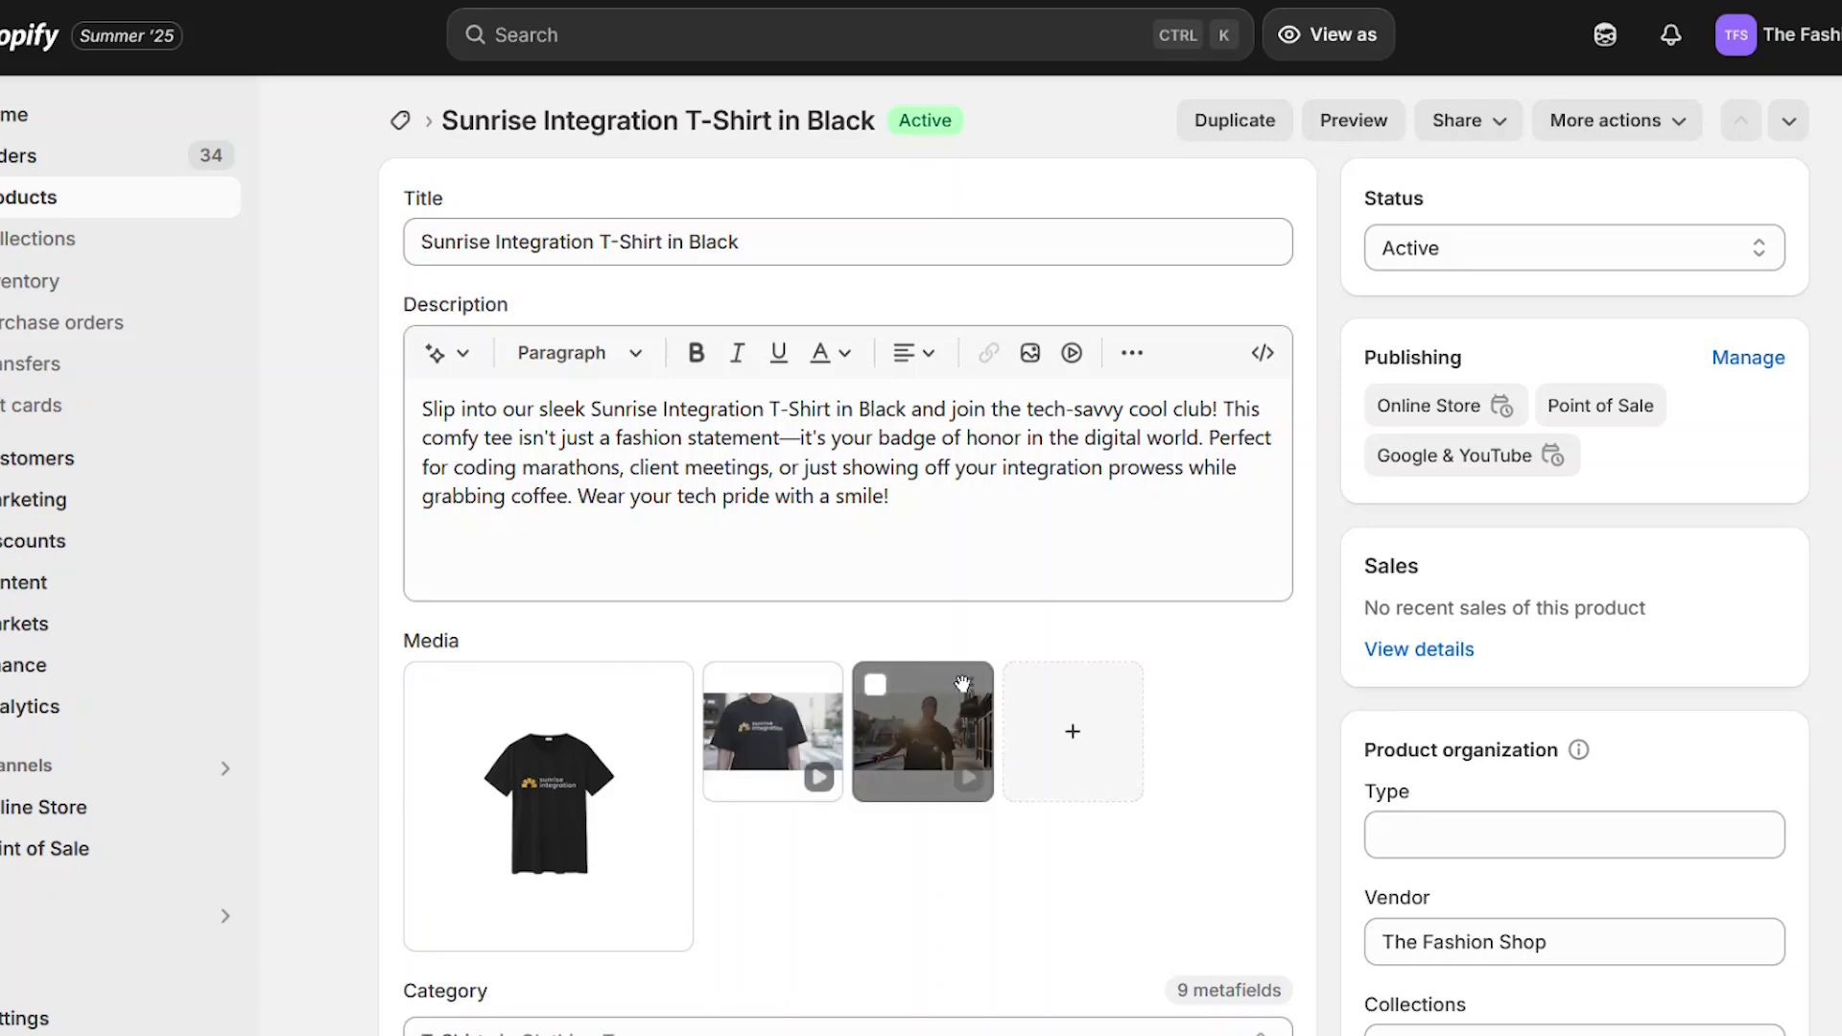
{"action": "left_click_drag", "start_coordinate": [962, 684], "coordinate": [576, 707]}
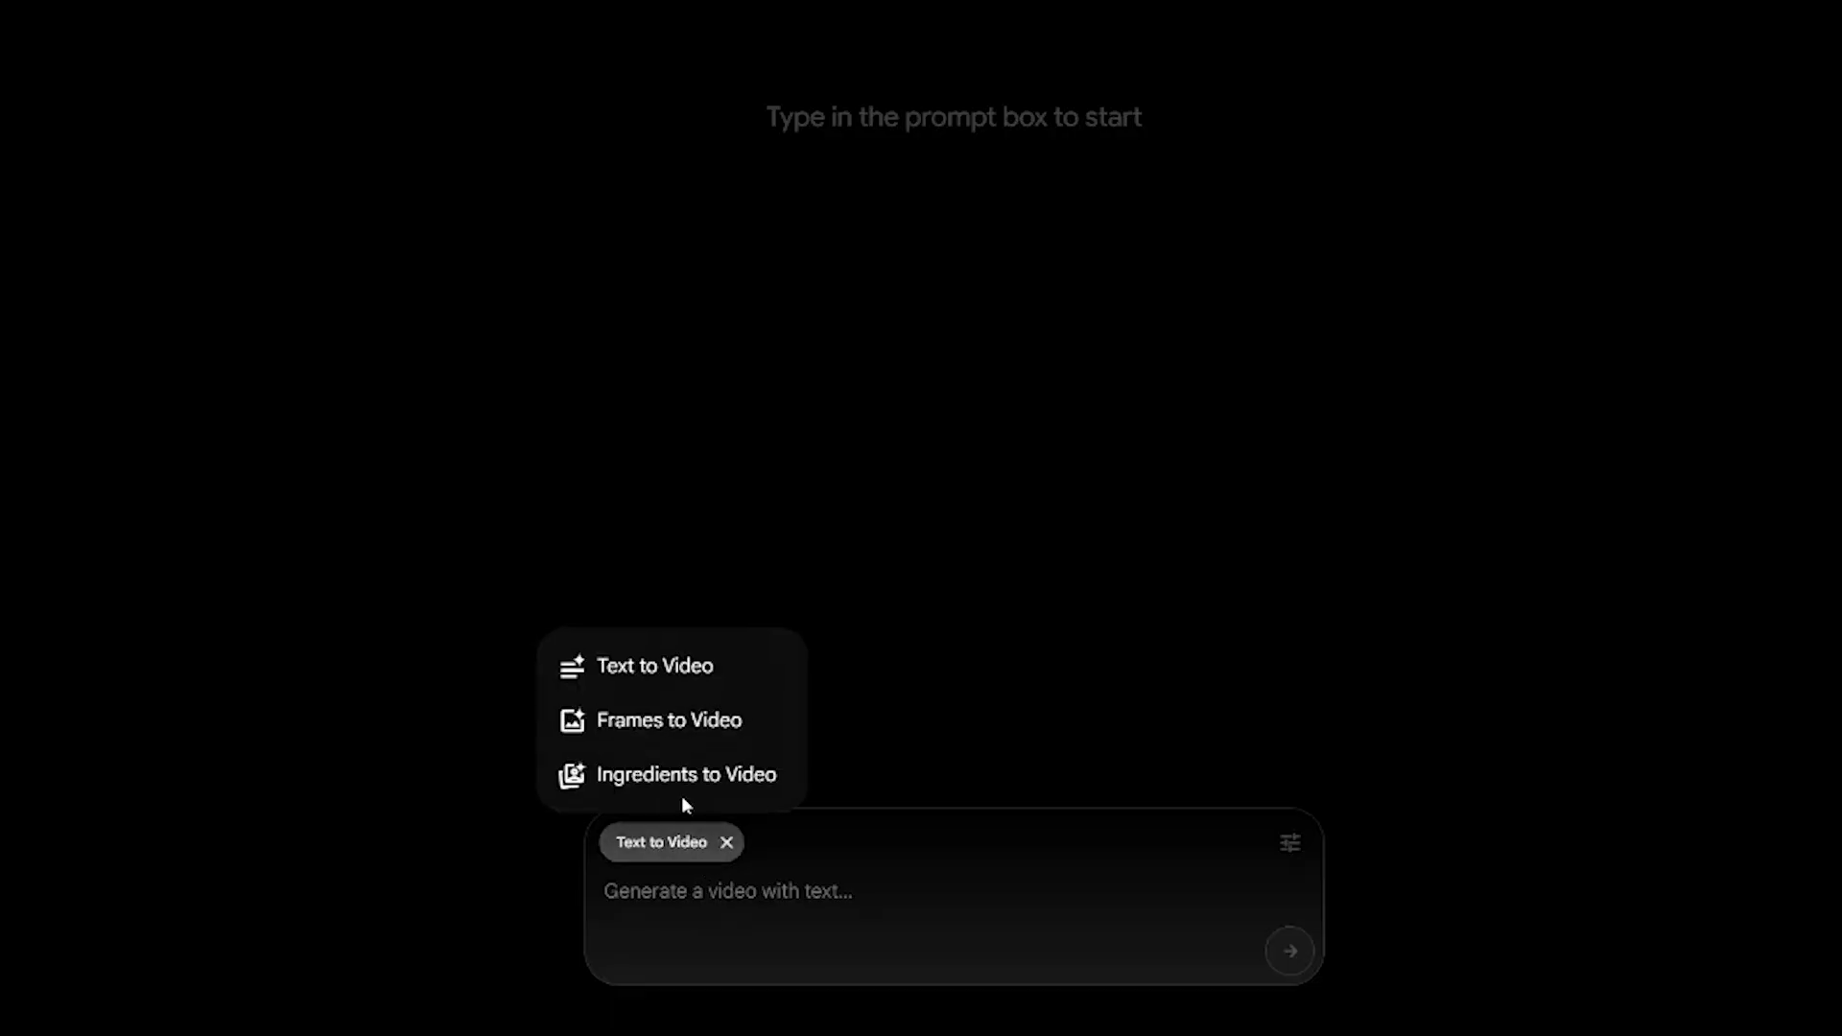
Make grey armchair videos from the chair photo with Ingredients to Video, then stop a playing chair clip.
{"action": "left_click", "coordinate": [682, 775]}
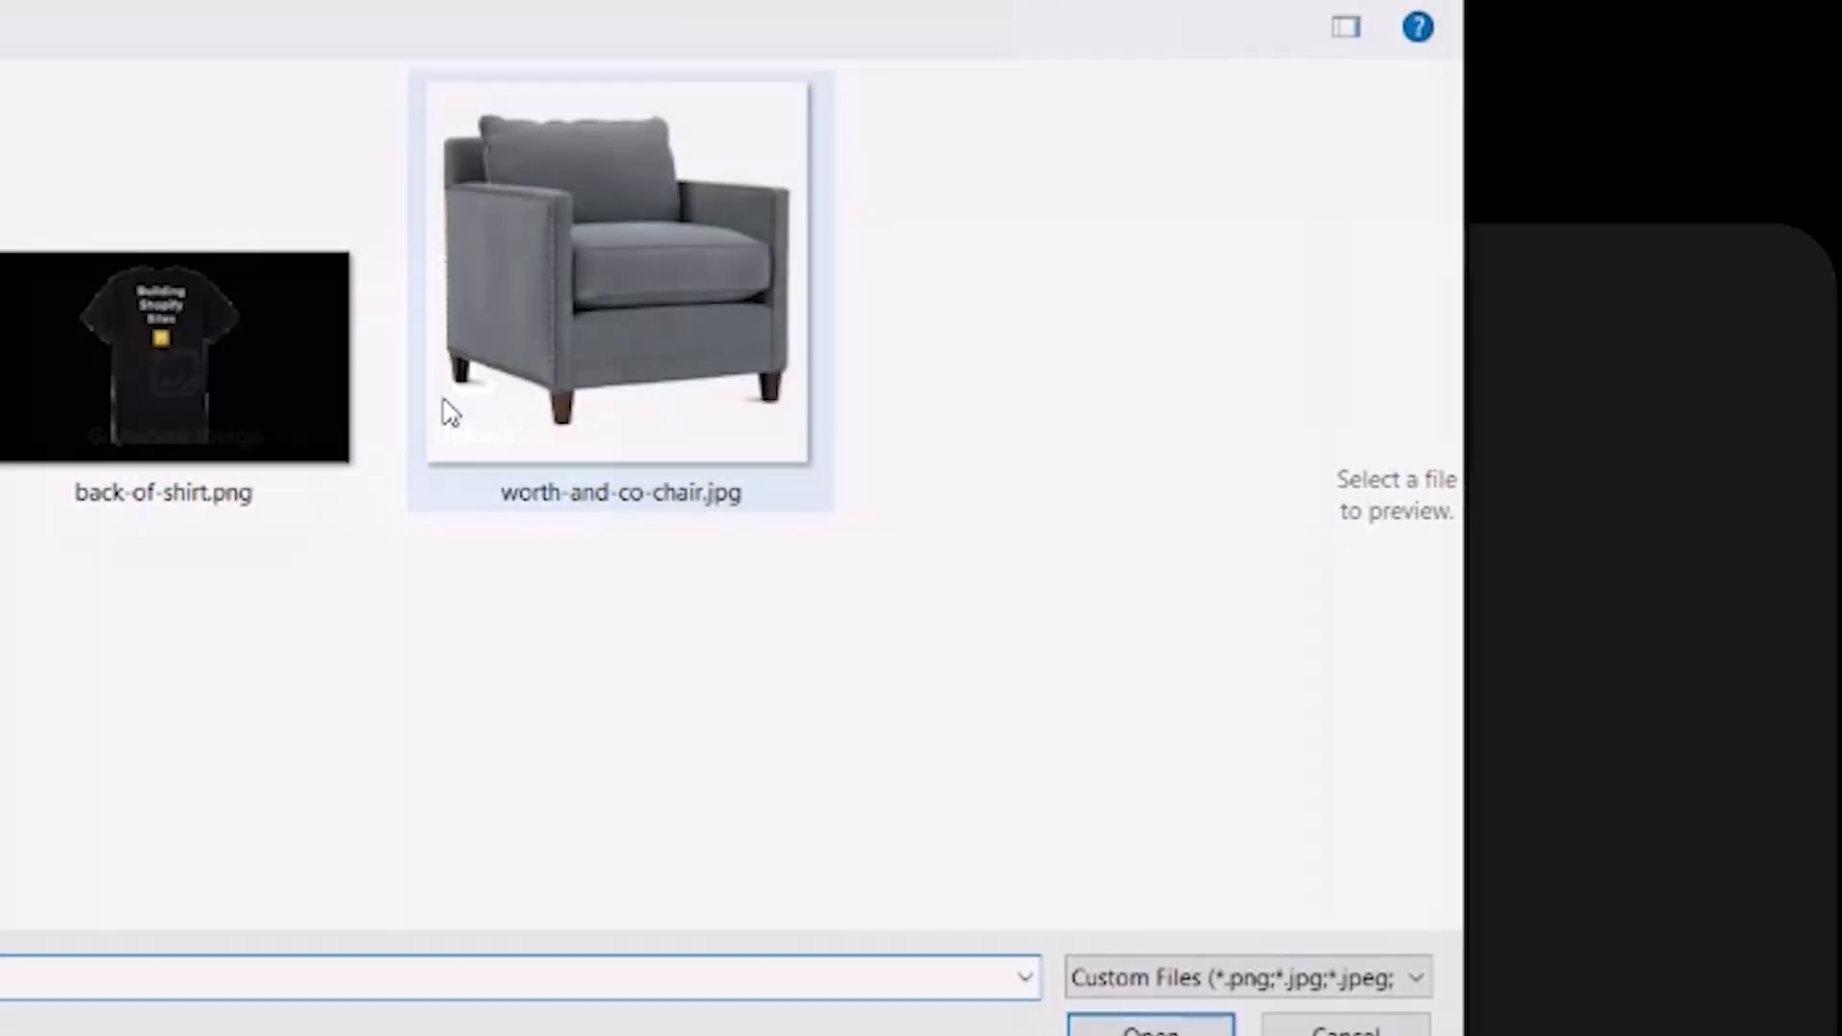
{"action": "left_click", "coordinate": [650, 268]}
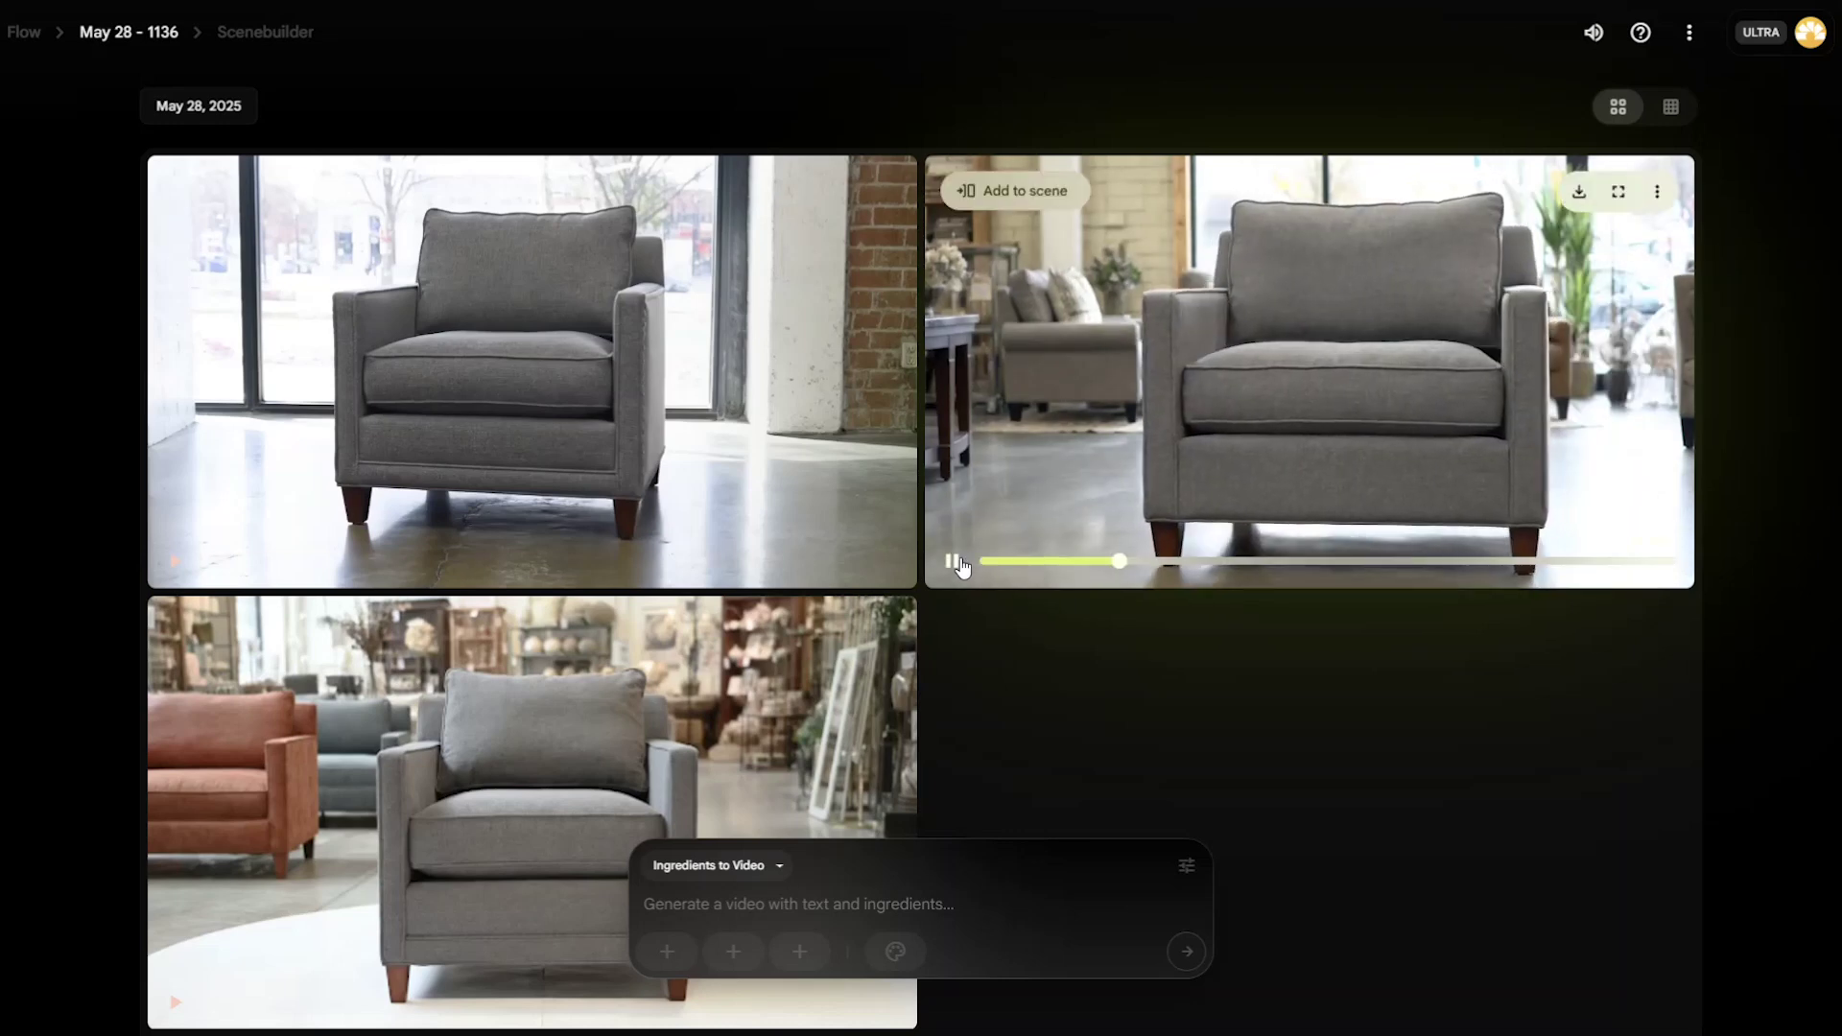
{"action": "left_click", "coordinate": [953, 562]}
{"action": "scroll", "coordinate": [605, 616], "scroll_direction": "down", "scroll_amount": 3}
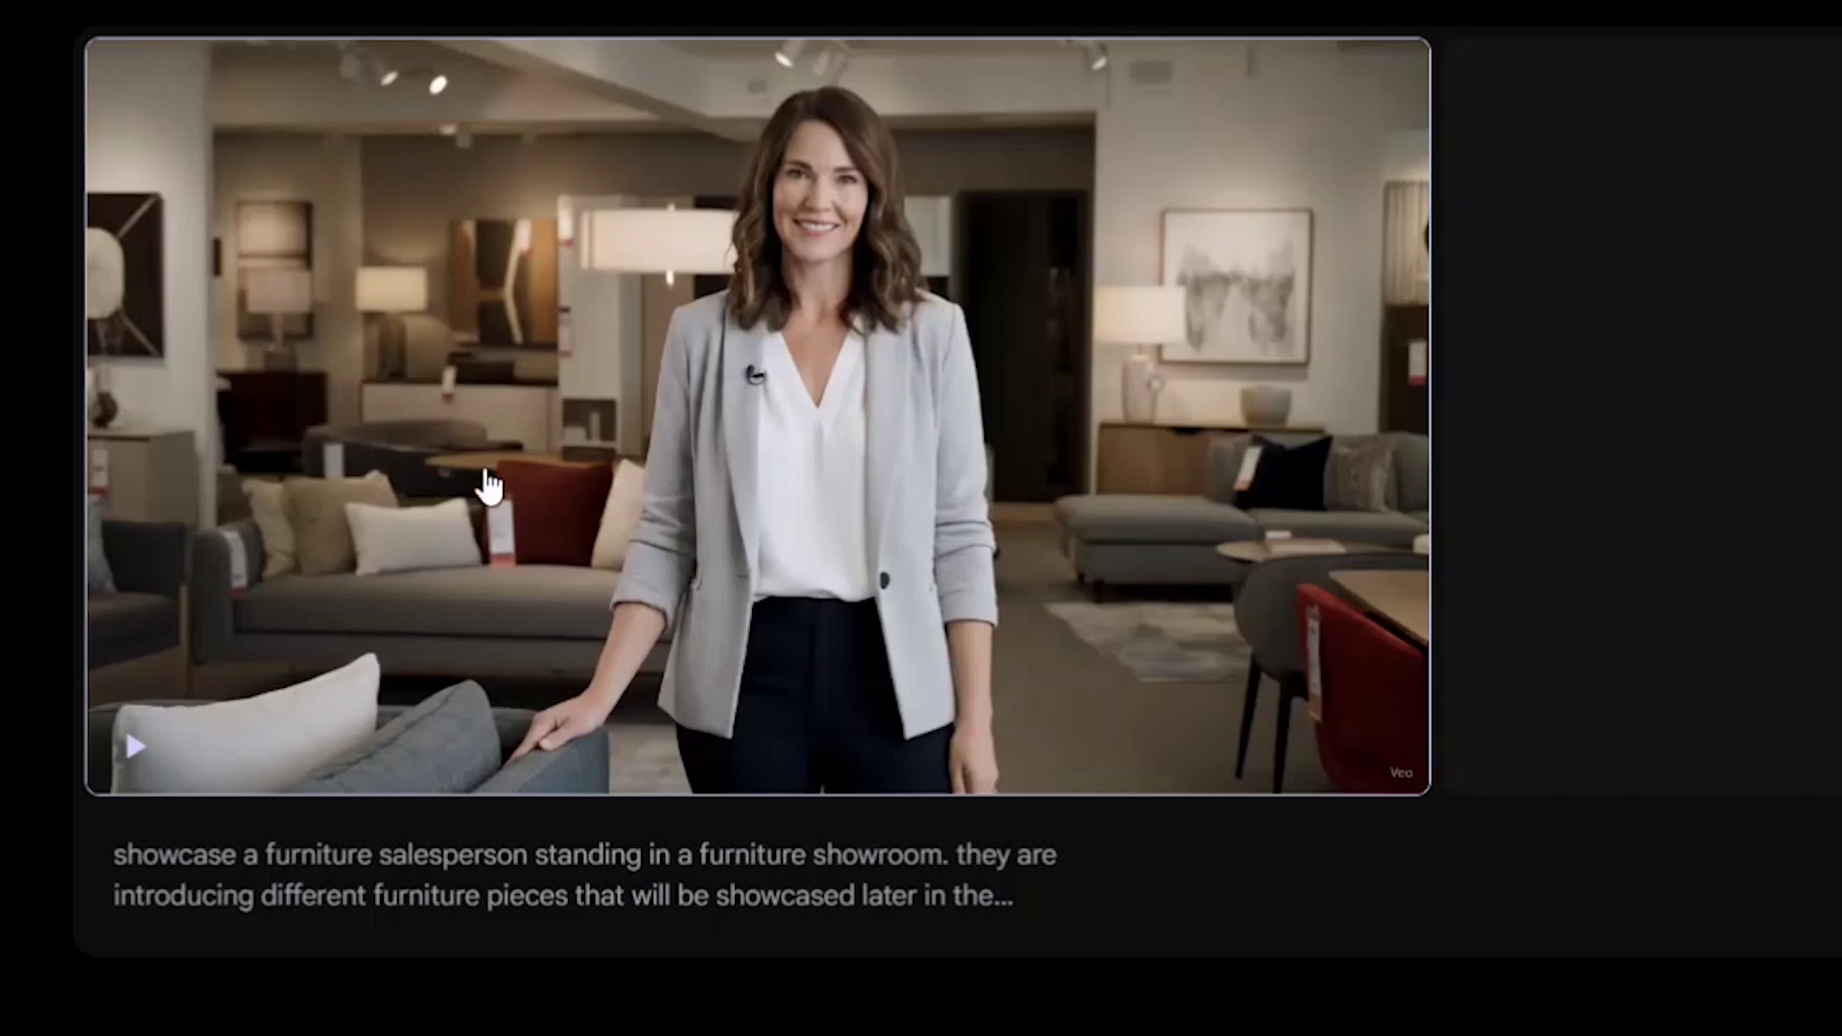
Bring up the furniture salesperson showroom clip and its full intro prompt, ready to place before the chair clip.
{"action": "mouse_move", "coordinate": [777, 453]}
{"action": "mouse_move", "coordinate": [881, 866]}
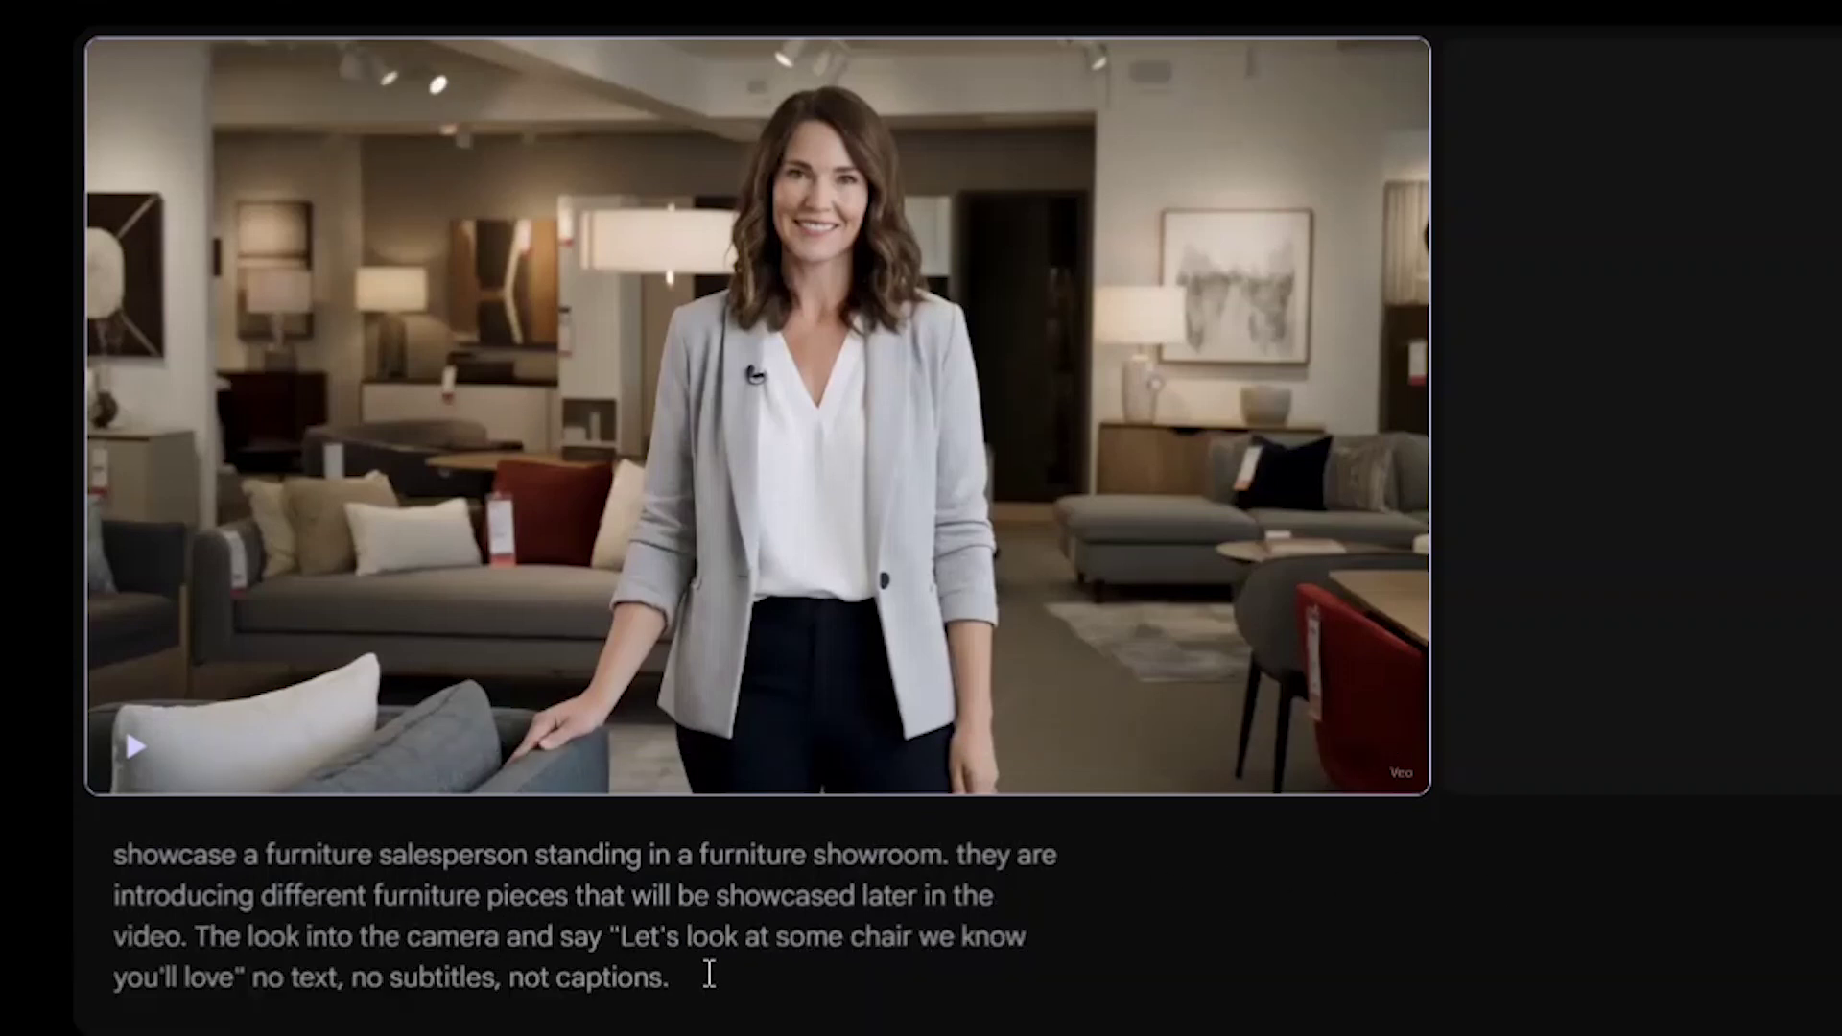